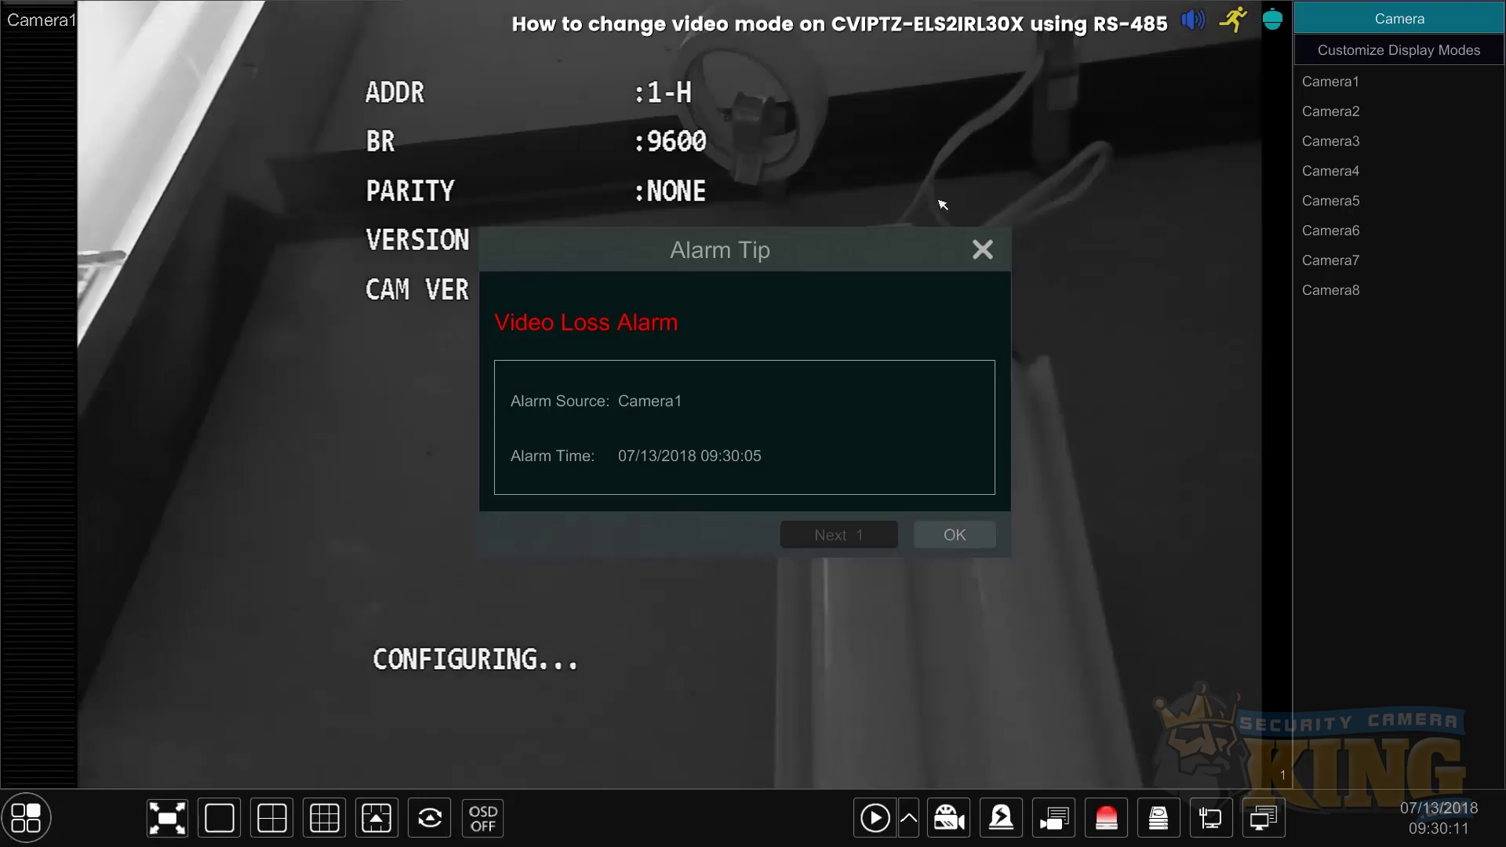
# - Dismiss the video loss alarm and open the PTZ protocol settings for the cameras
pyautogui.click(983, 251)
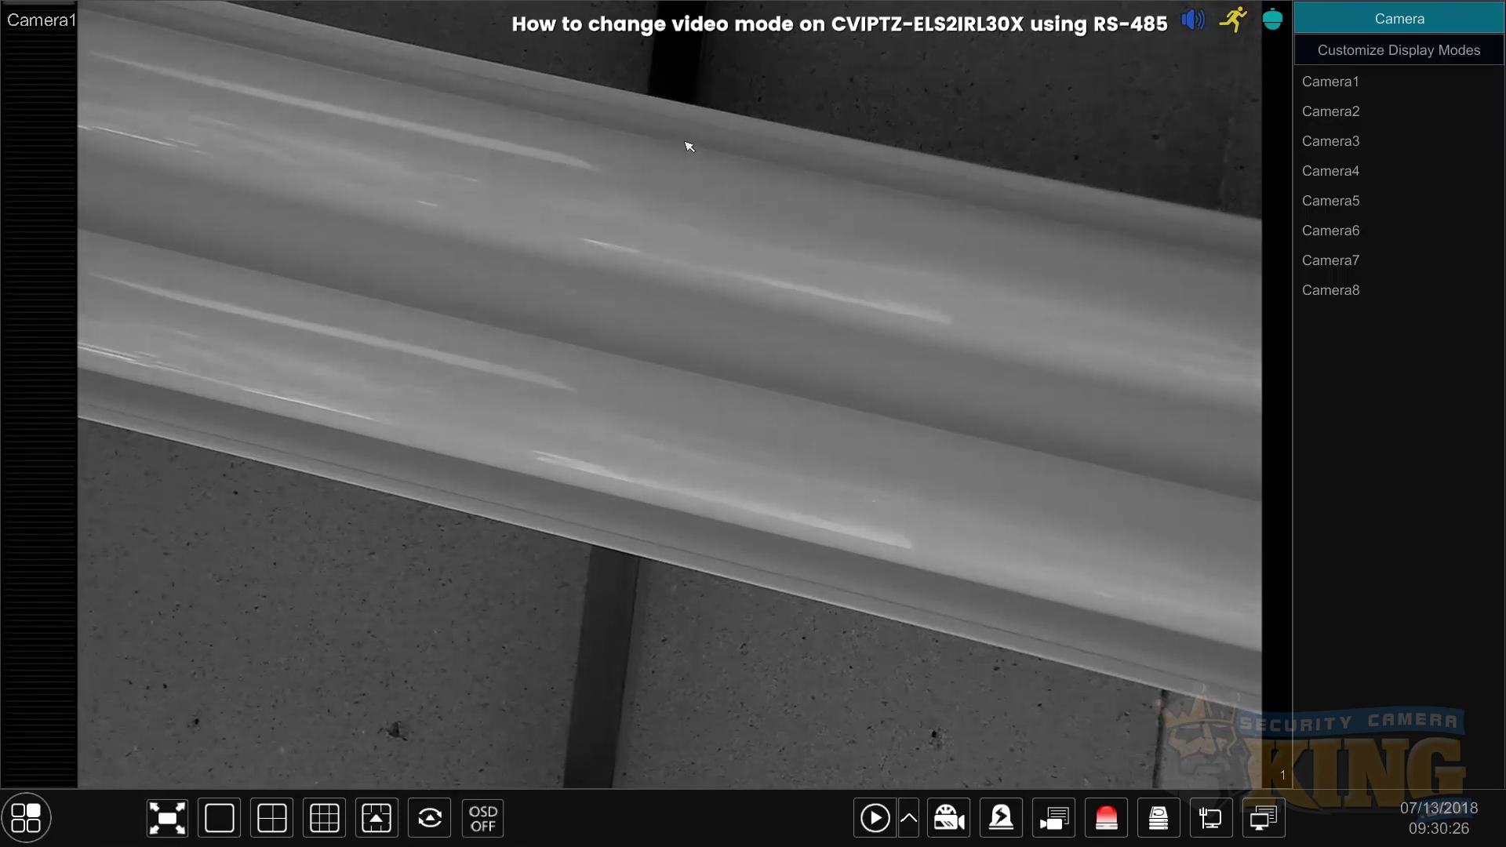
pyautogui.click(23, 827)
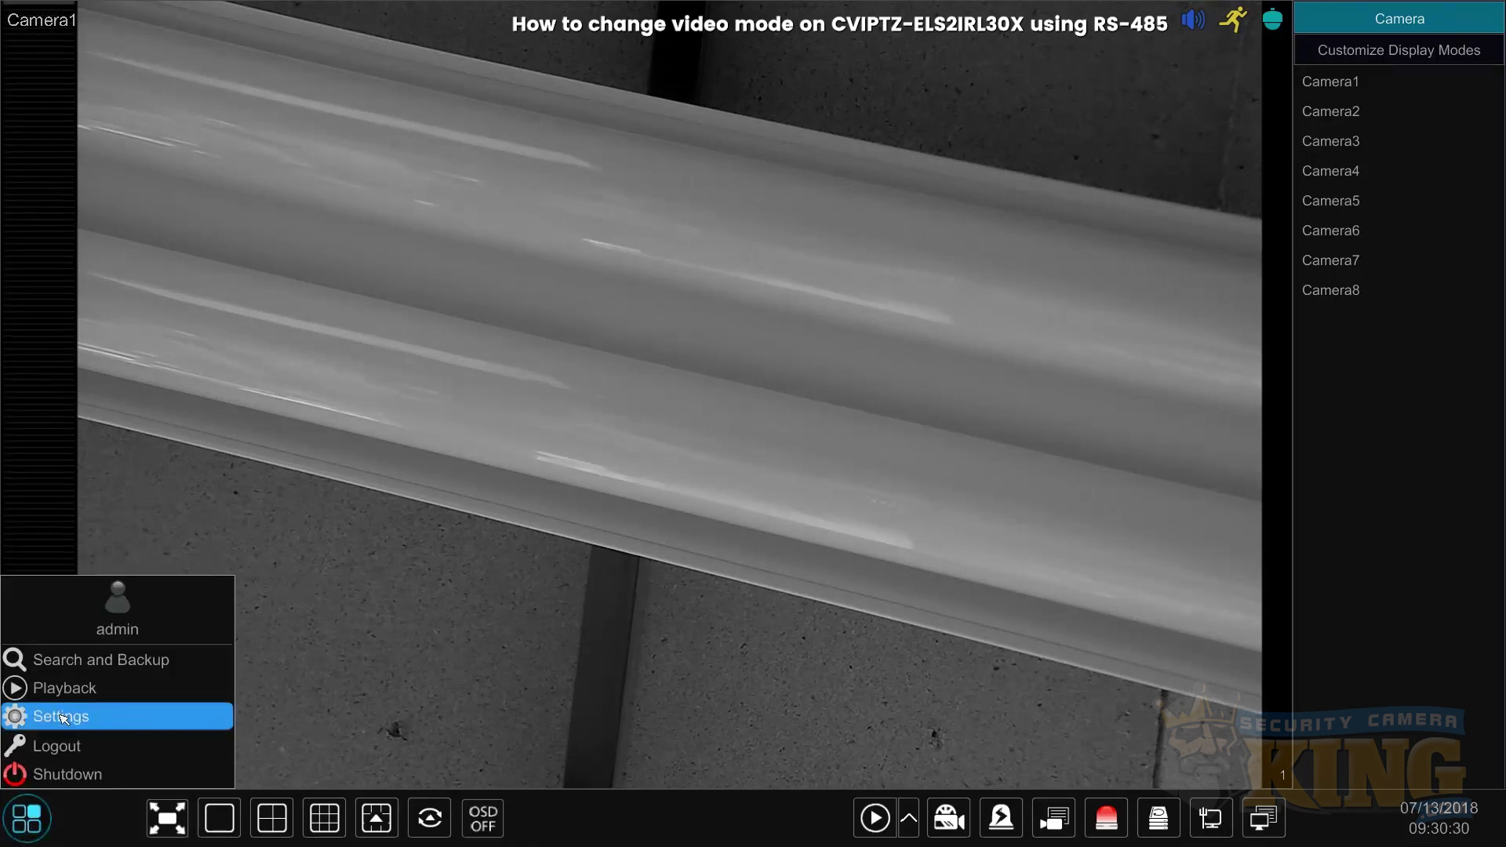
pyautogui.click(135, 724)
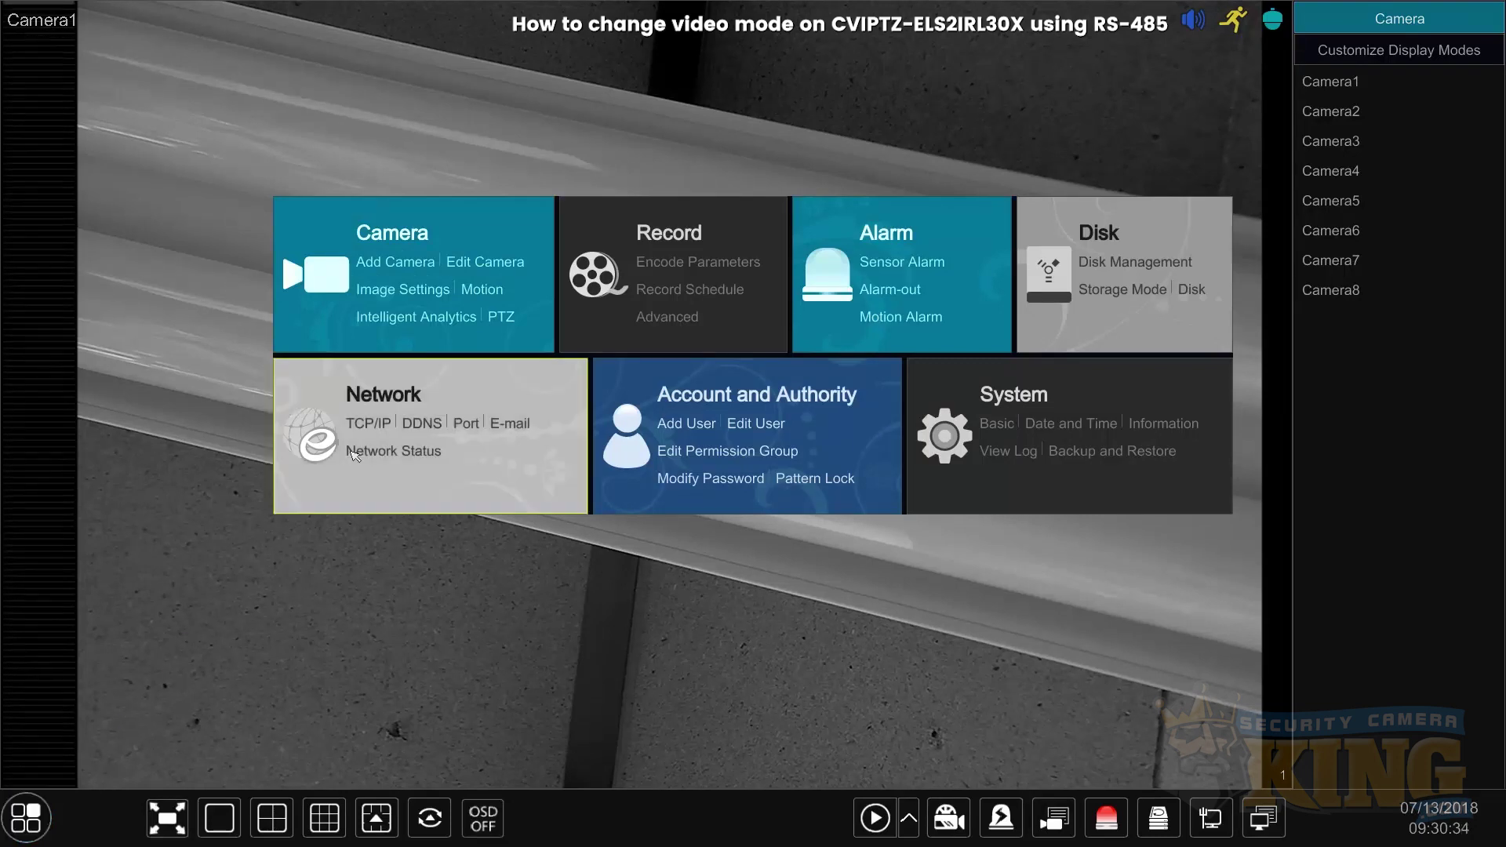
pyautogui.click(508, 319)
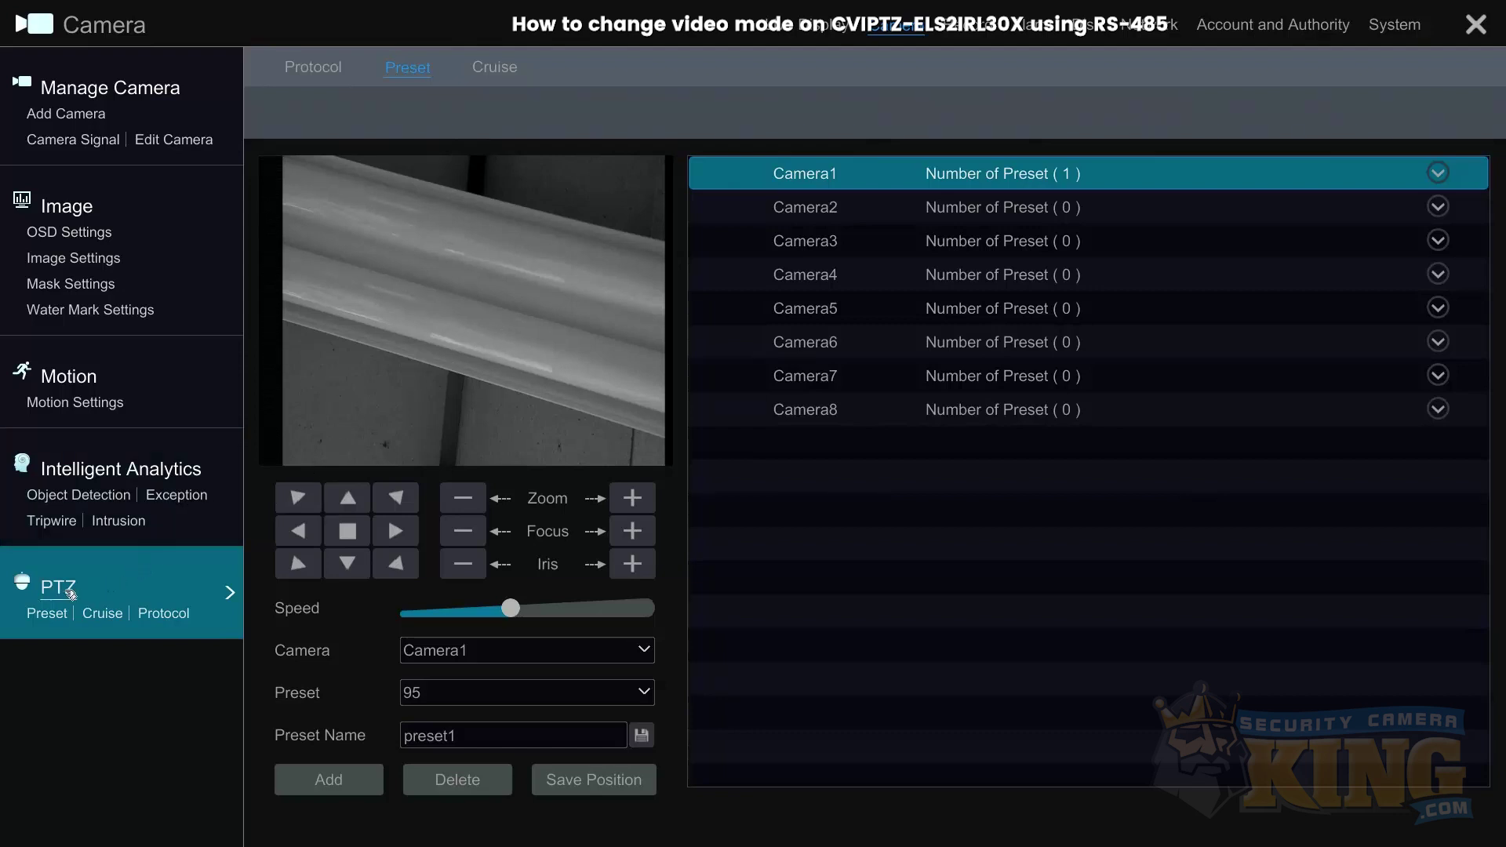
pyautogui.click(165, 615)
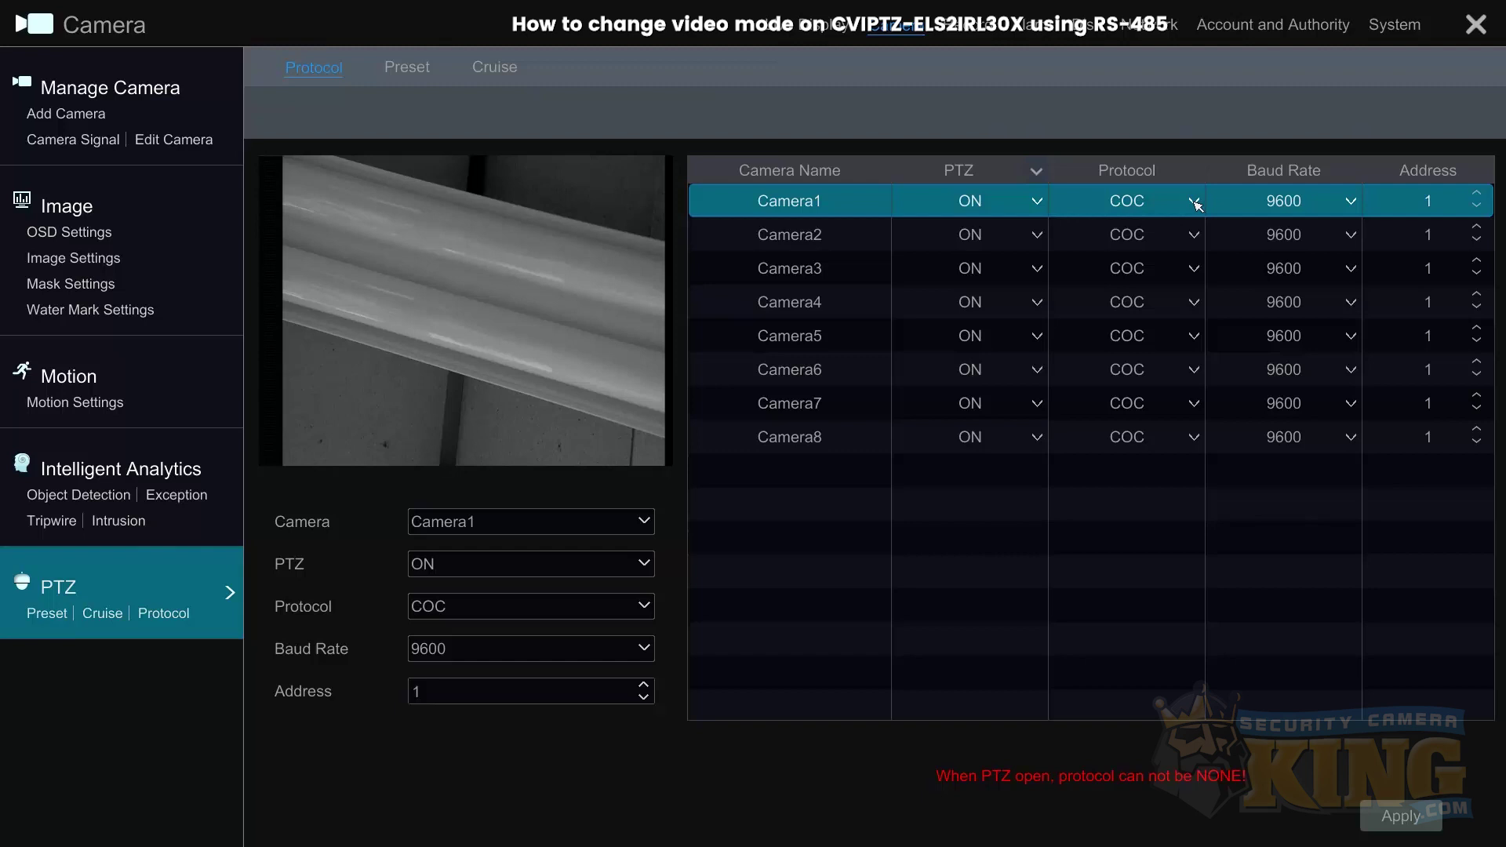
# - Set Camera1's PTZ protocol to PELCOD, apply the change and close the camera settings
pyautogui.click(1197, 207)
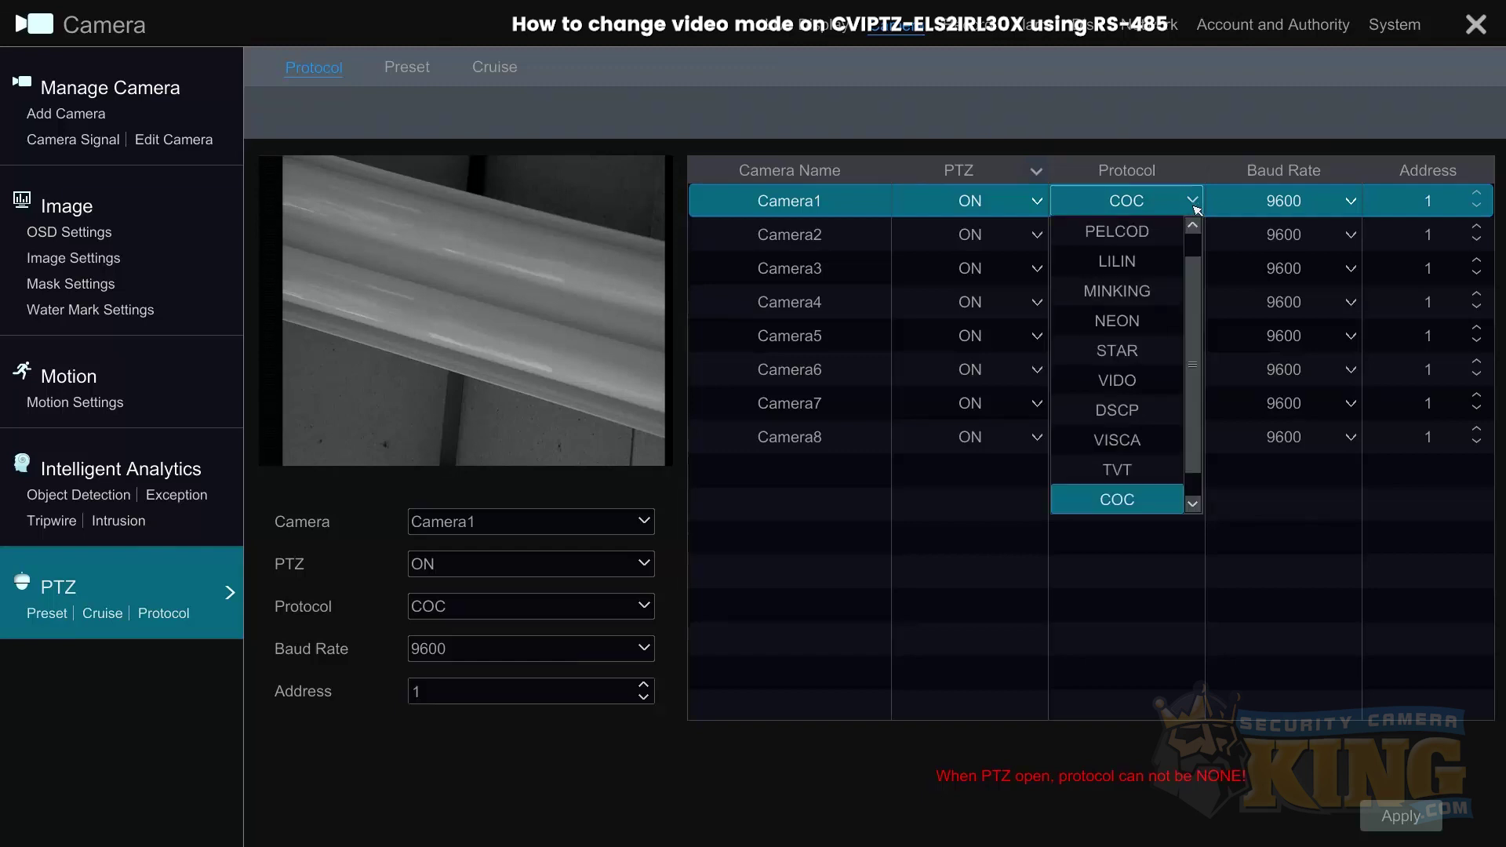
pyautogui.click(1147, 233)
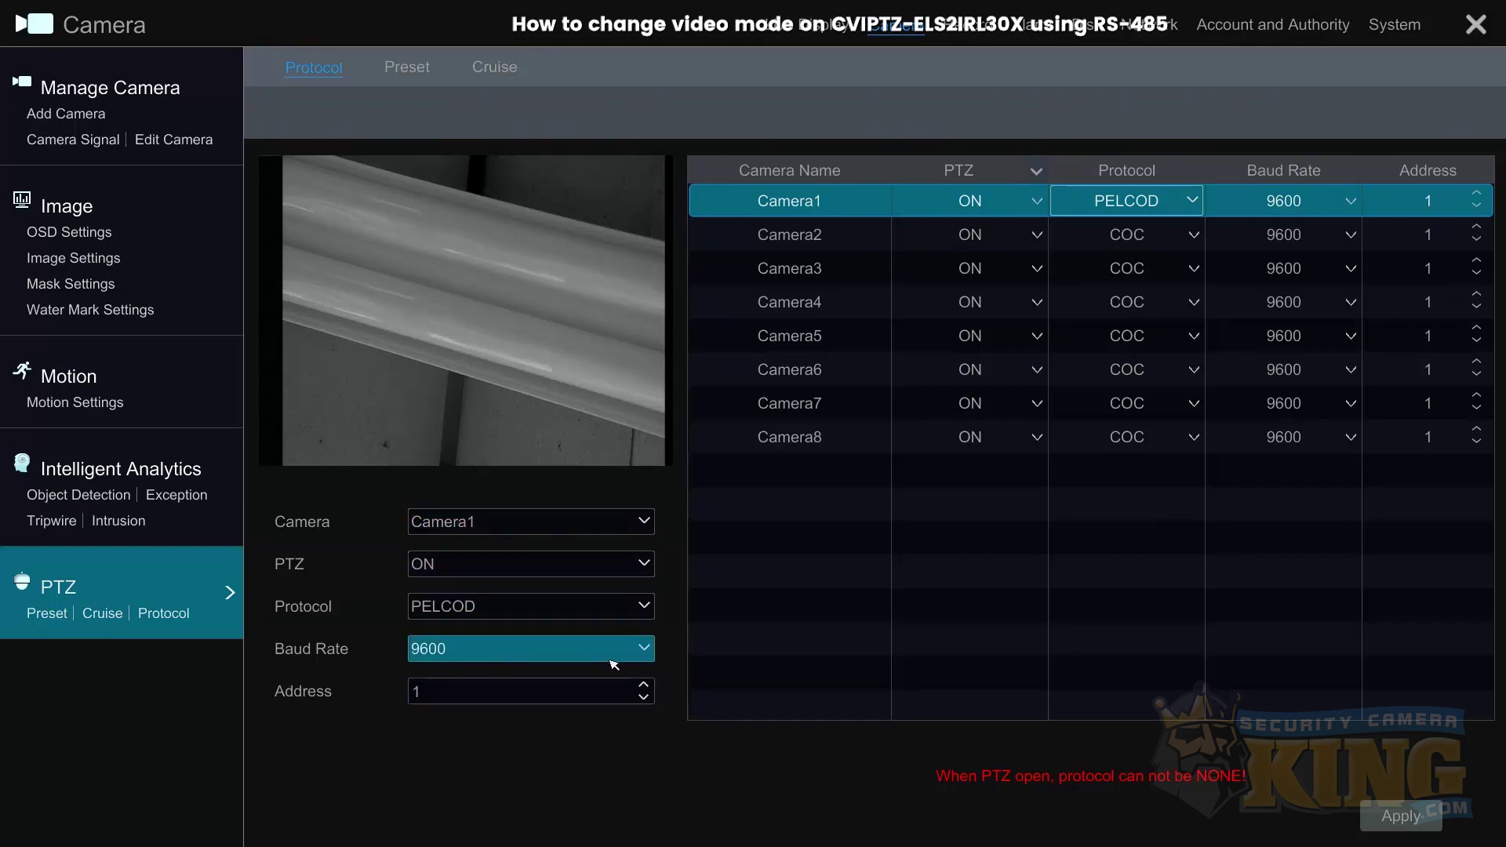
pyautogui.click(1402, 818)
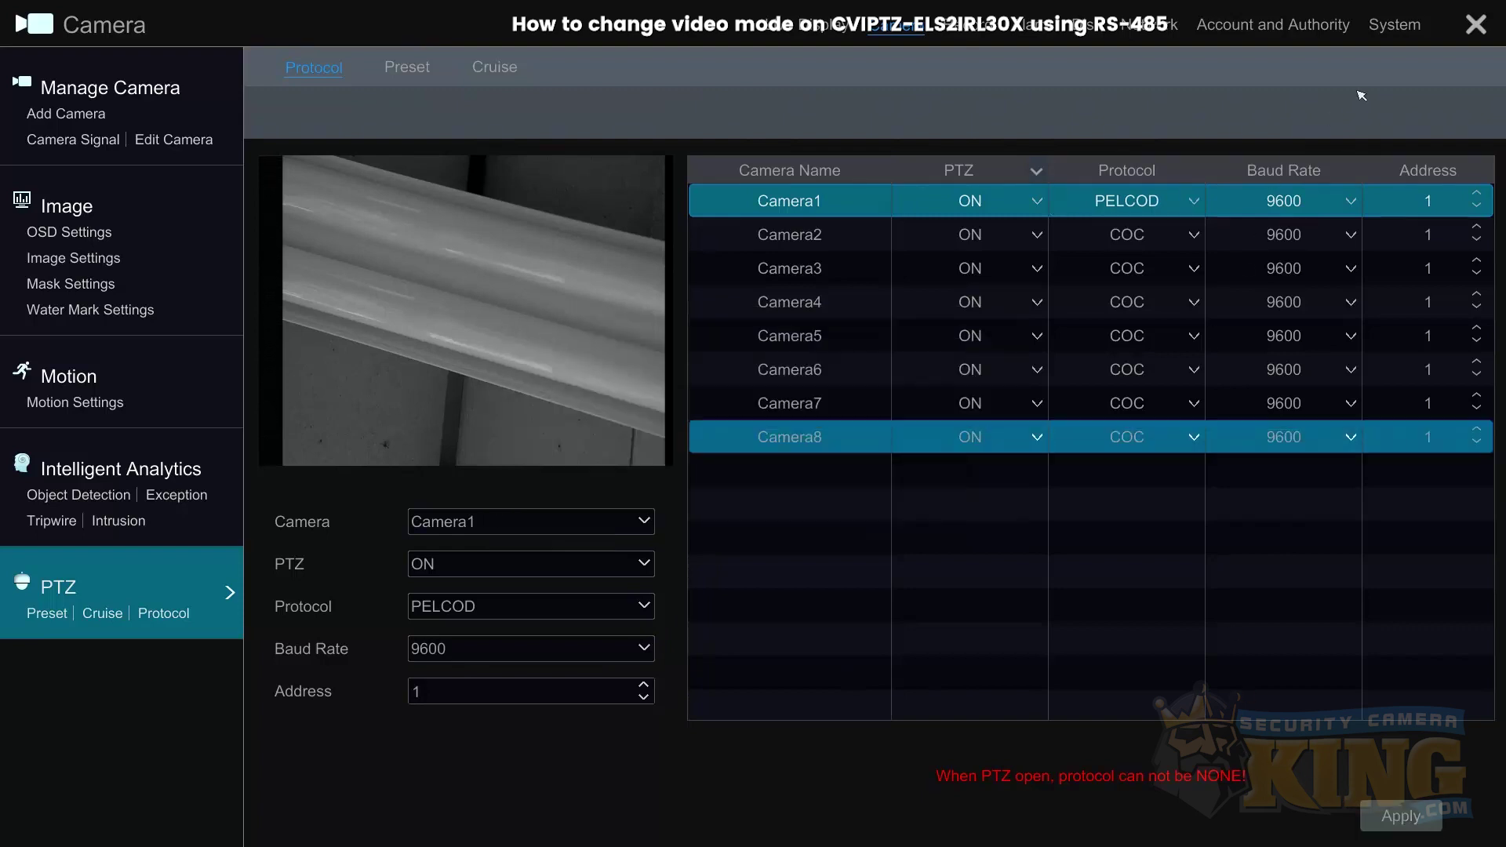
pyautogui.click(1478, 28)
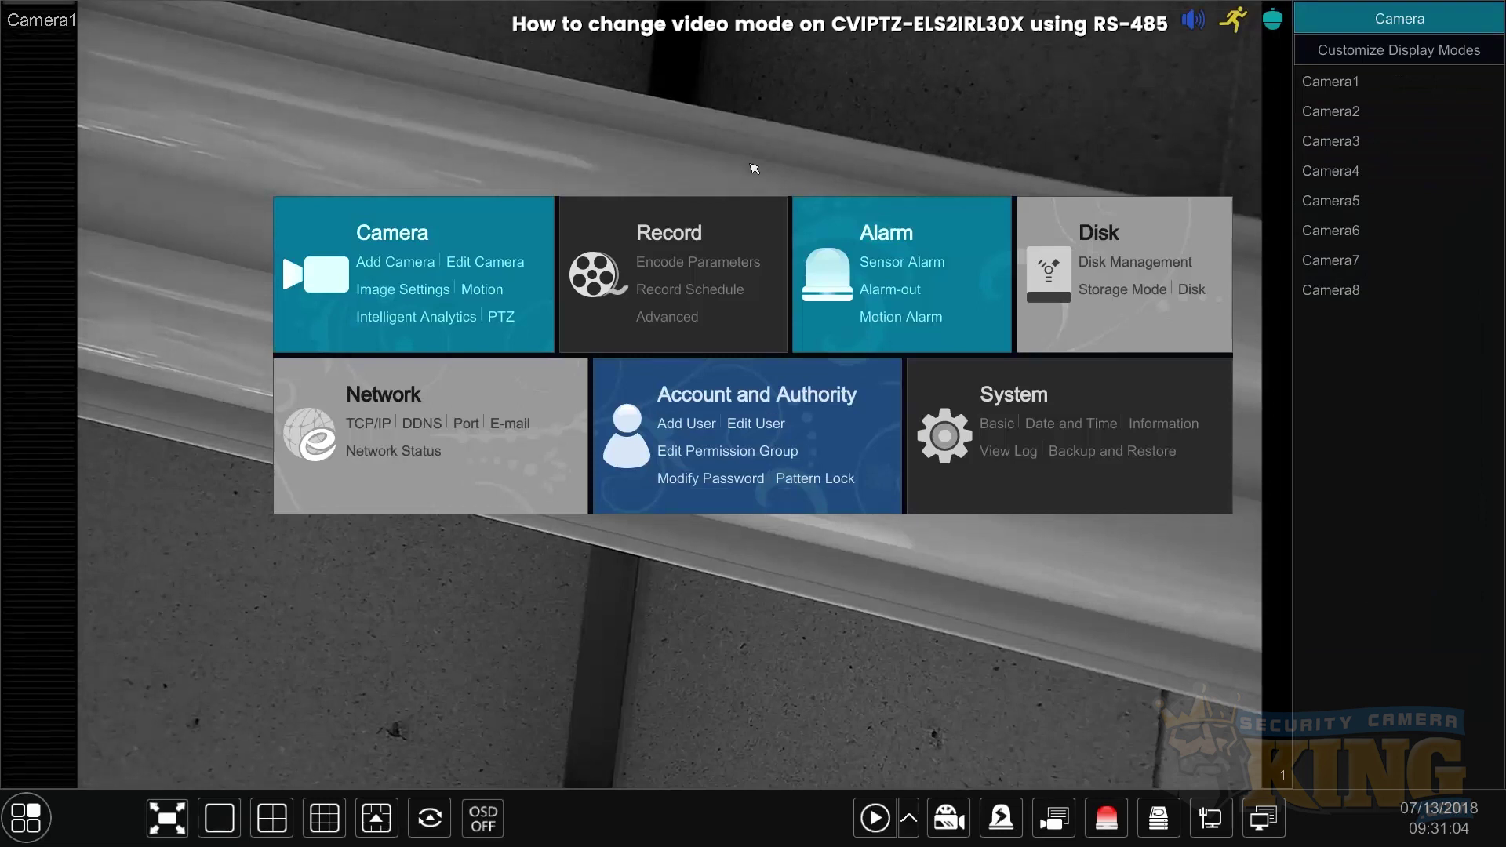
# - Open PTZ Control for Camera1 from the live view and test the camera's panning to the left and right
pyautogui.rightClick(748, 170)
pyautogui.rightClick(748, 170)
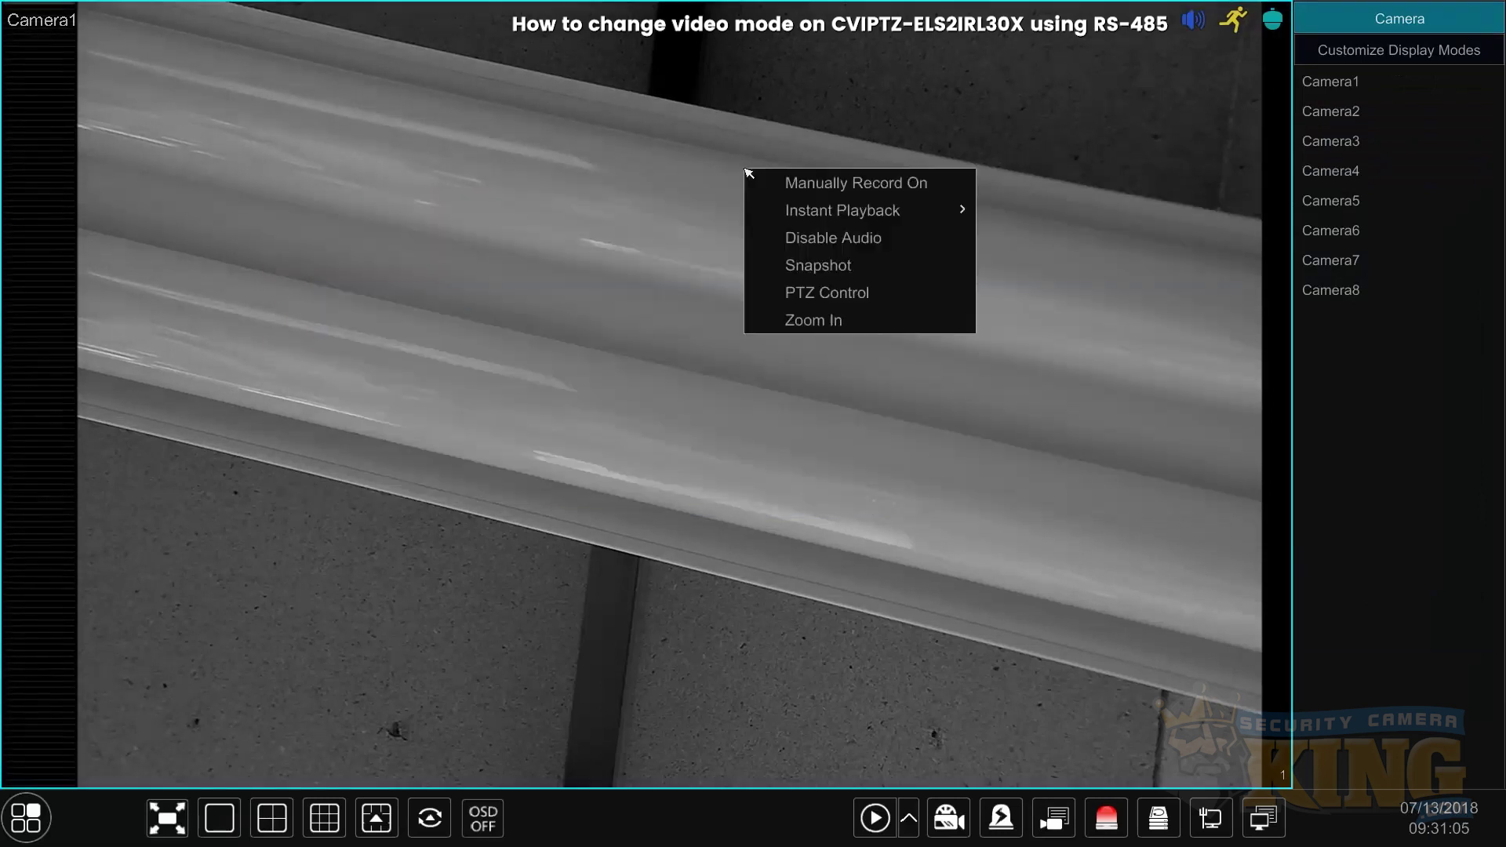
pyautogui.click(711, 209)
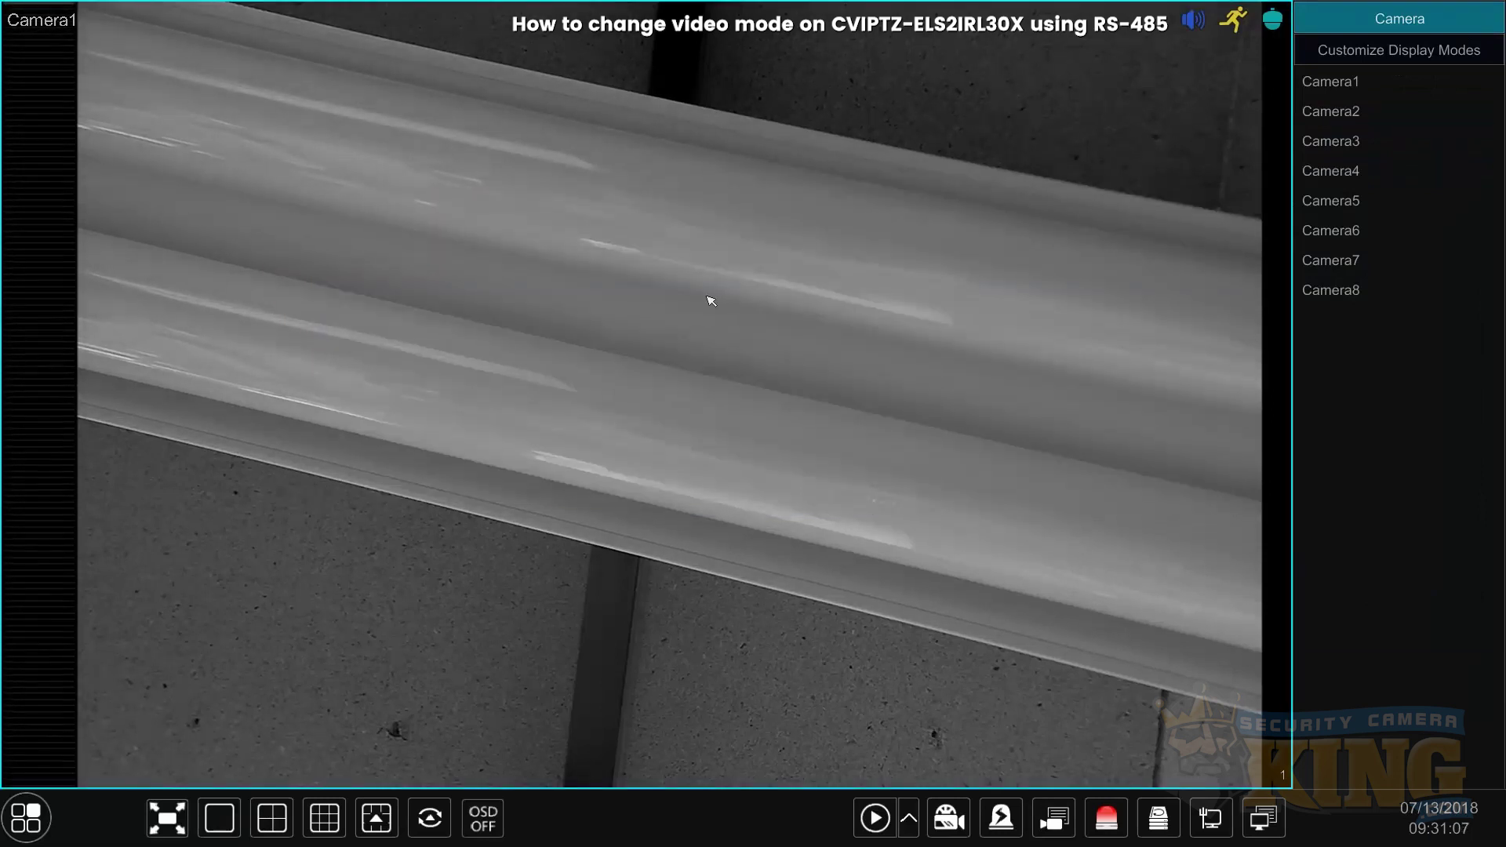
pyautogui.rightClick(706, 296)
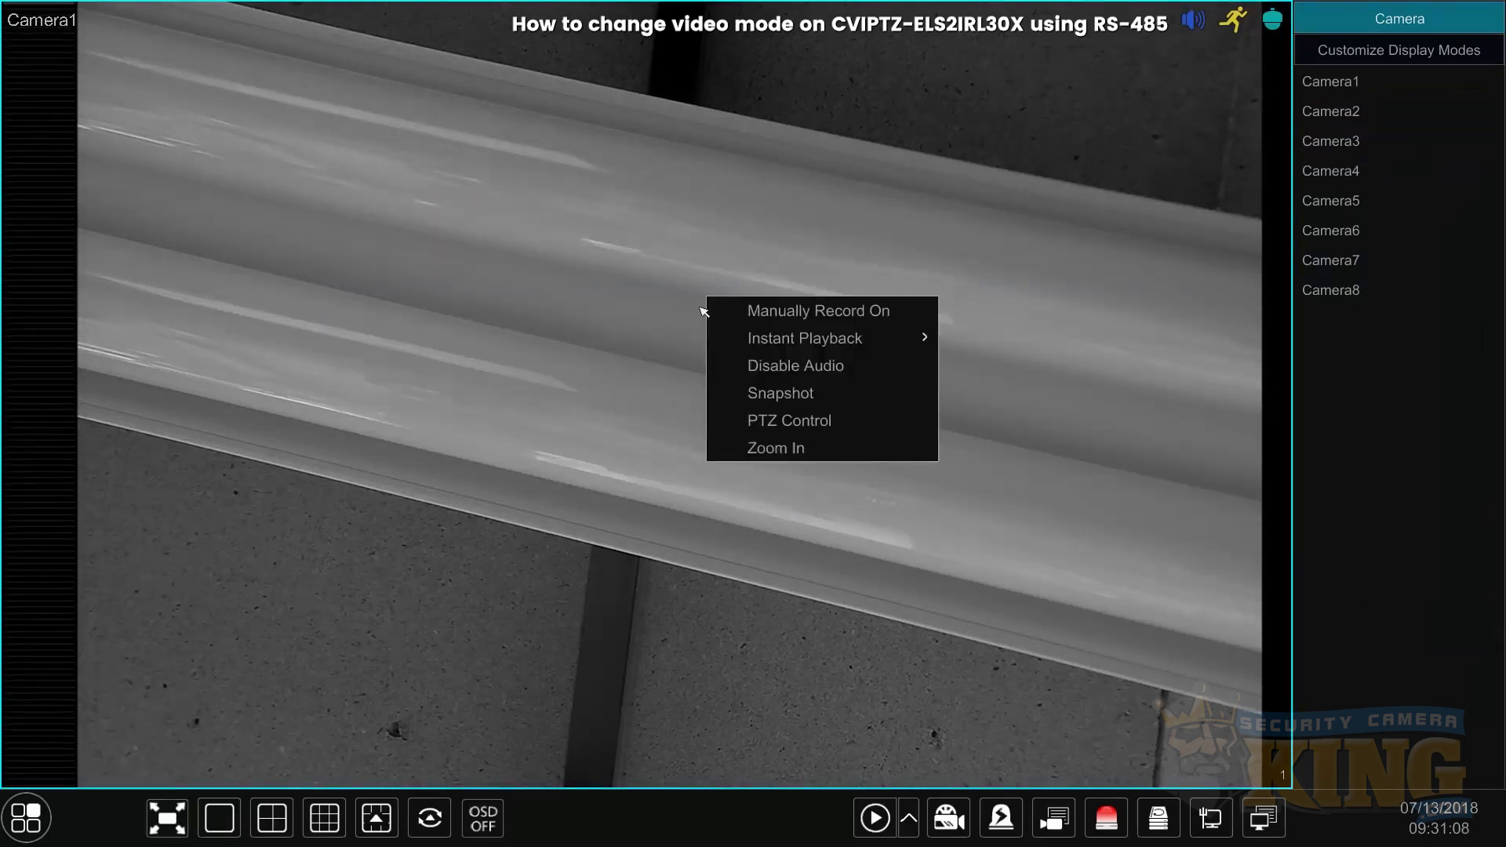
pyautogui.click(787, 421)
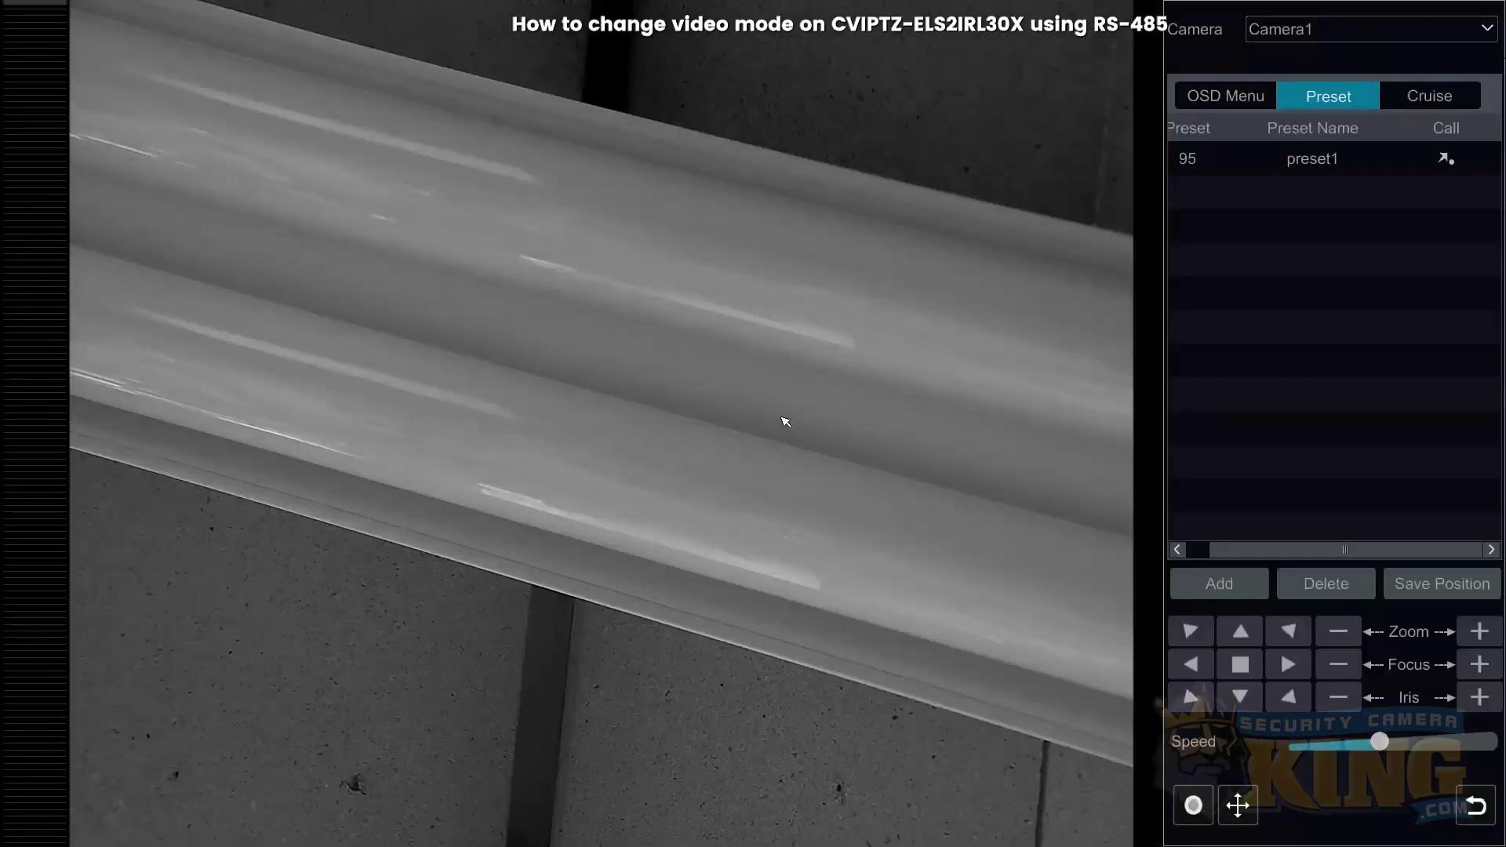
pyautogui.click(1189, 668)
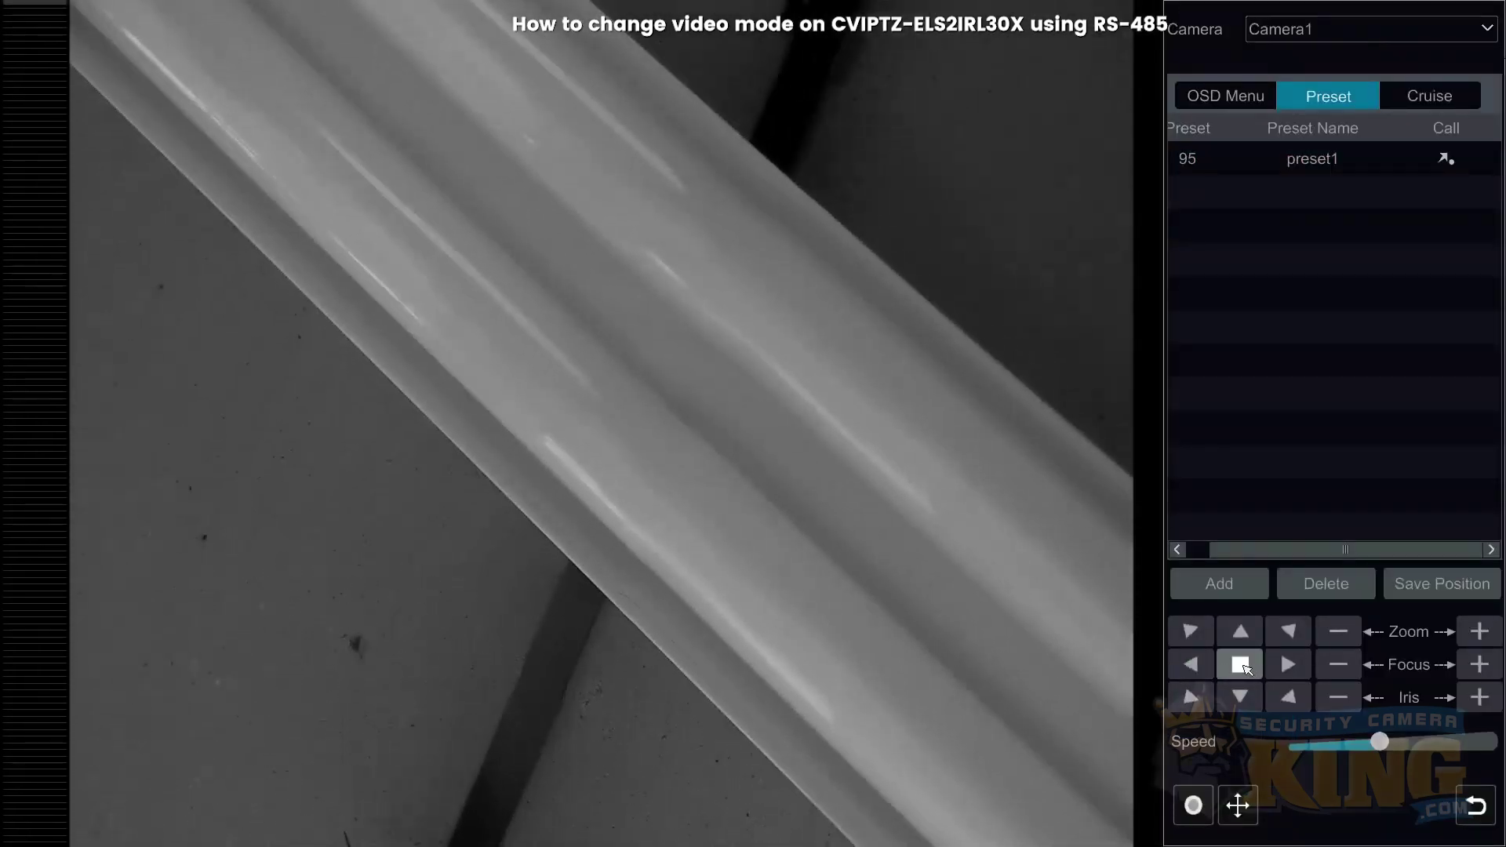
pyautogui.click(1280, 673)
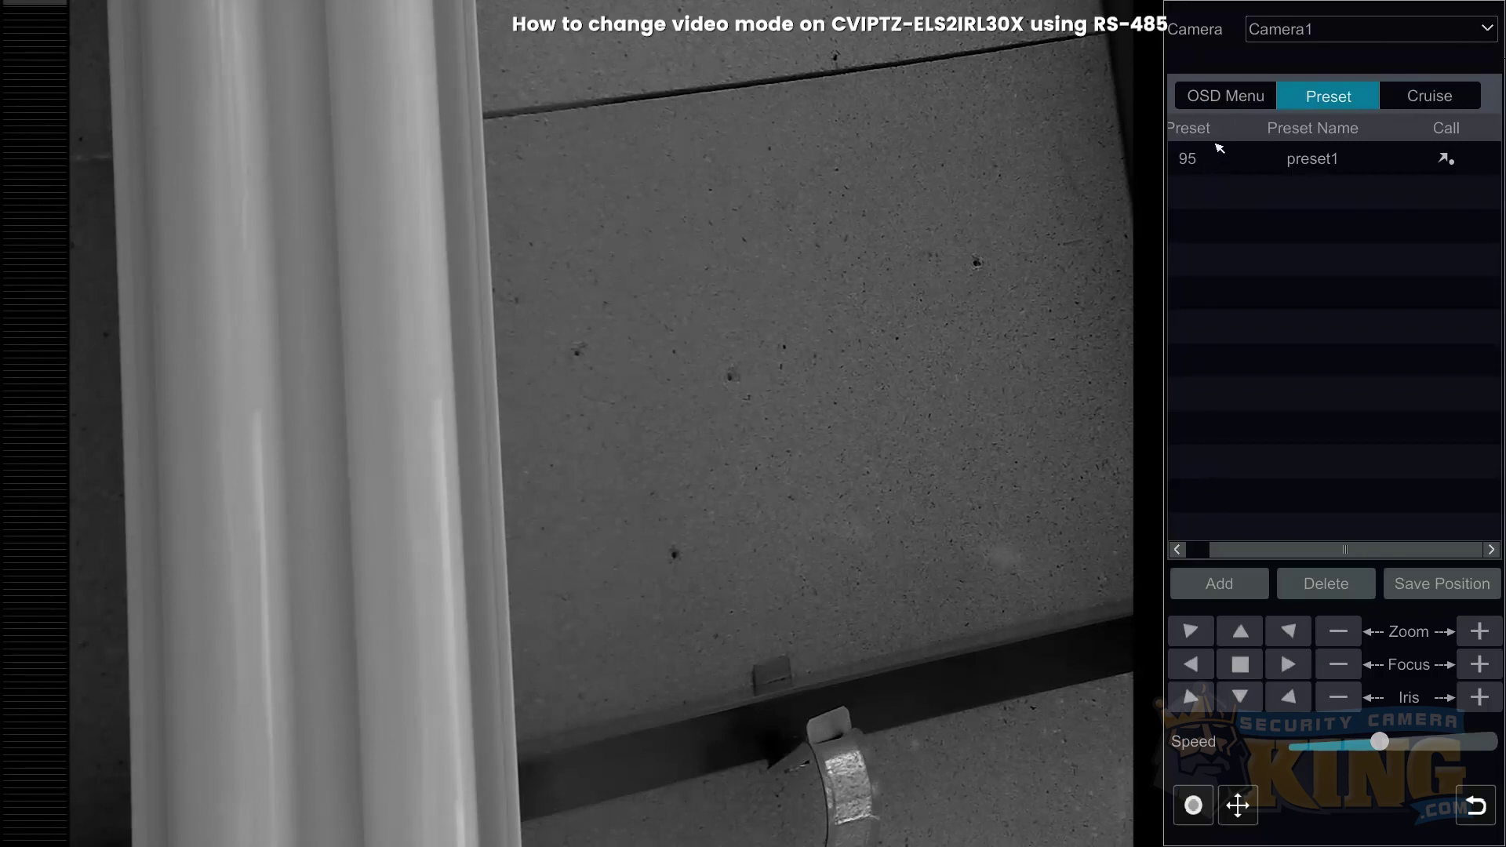
# - Call preset 95 on Camera1 to bring up the camera's own on-screen menu
pyautogui.click(1229, 102)
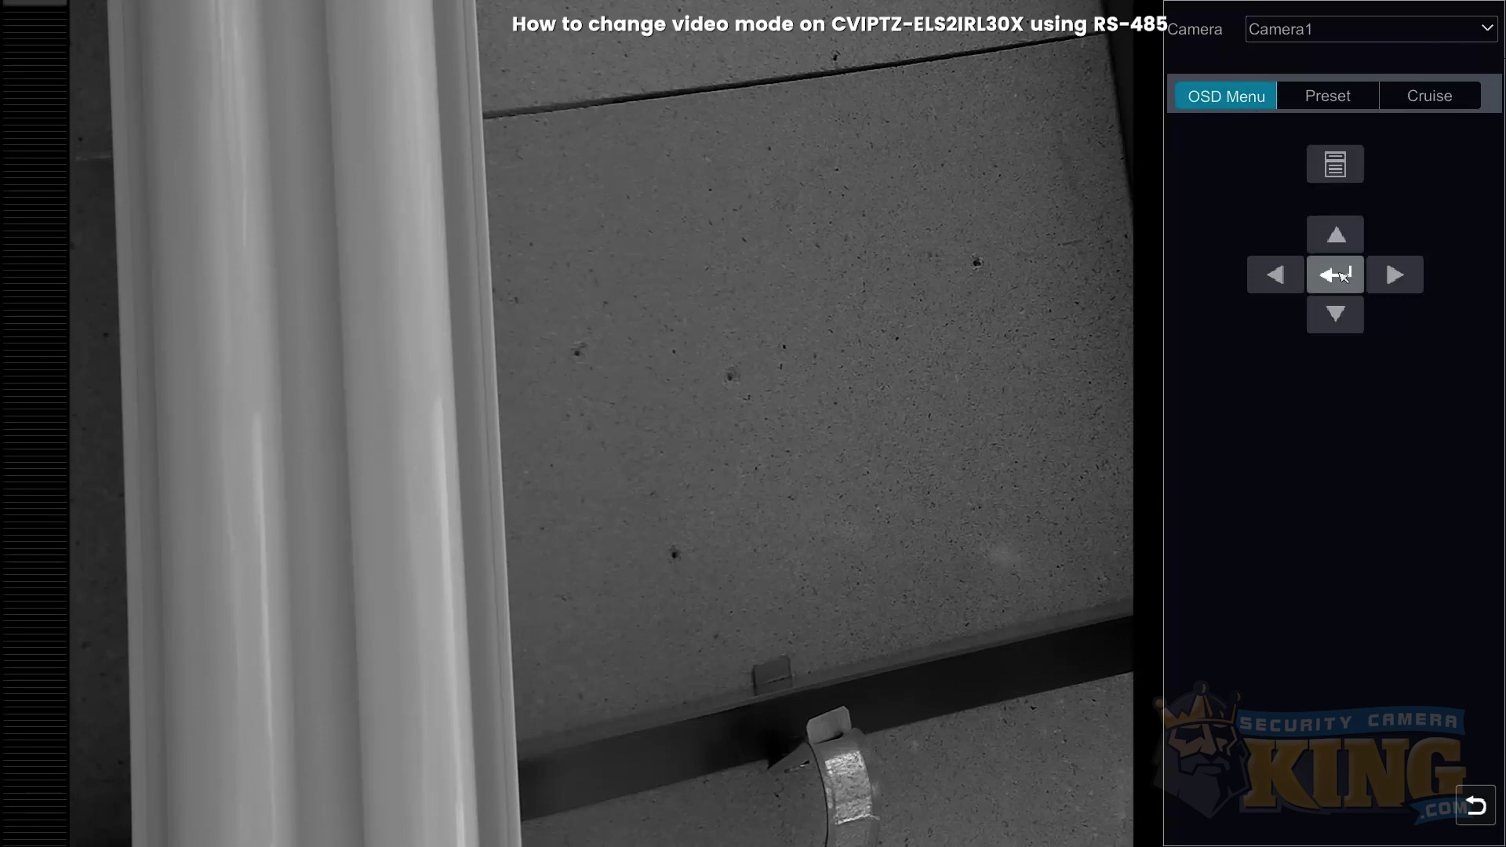
pyautogui.click(1319, 97)
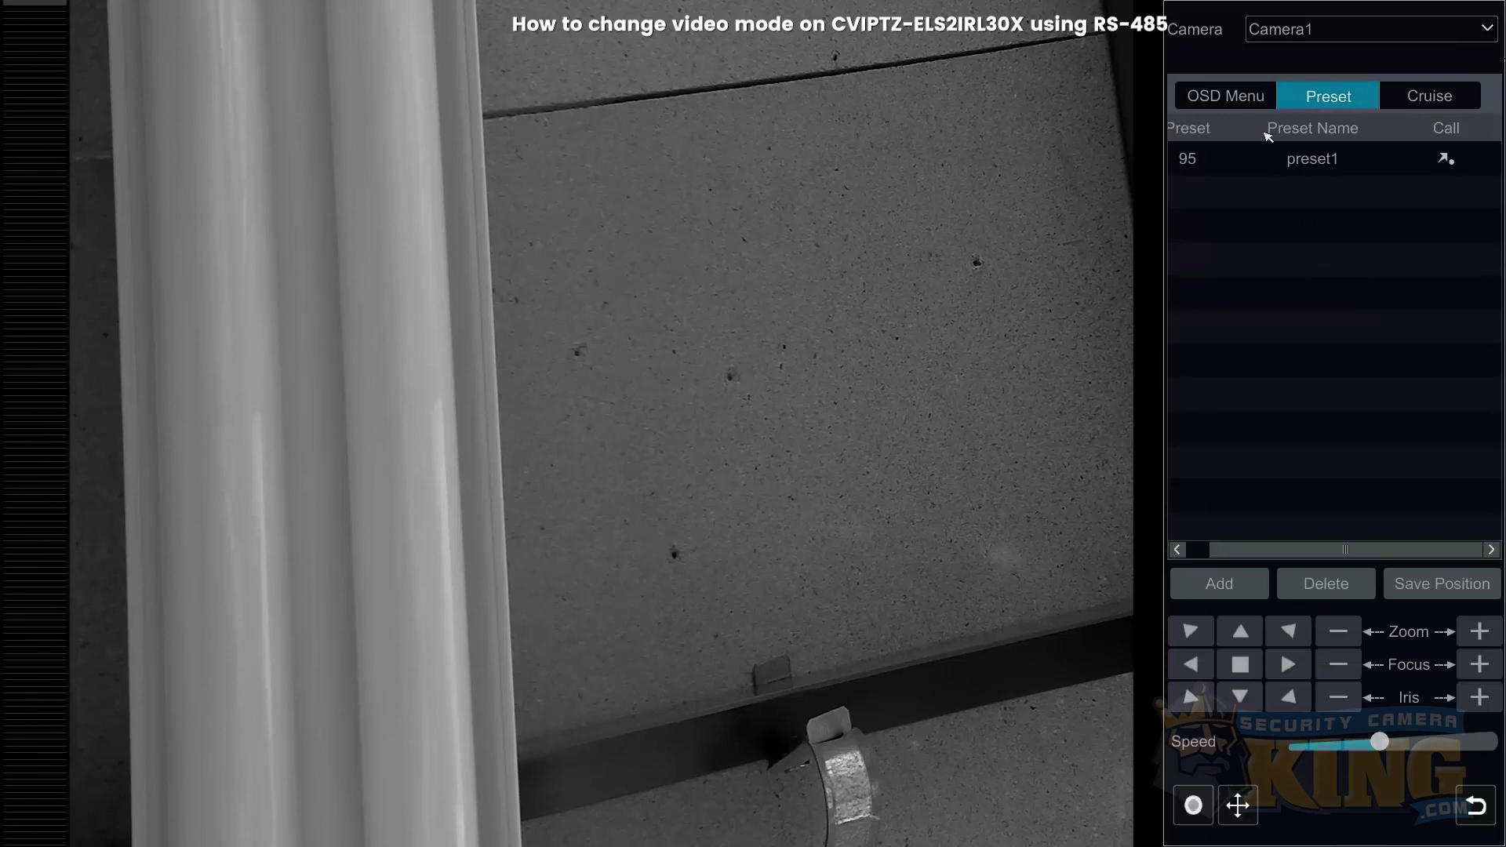
pyautogui.click(1478, 699)
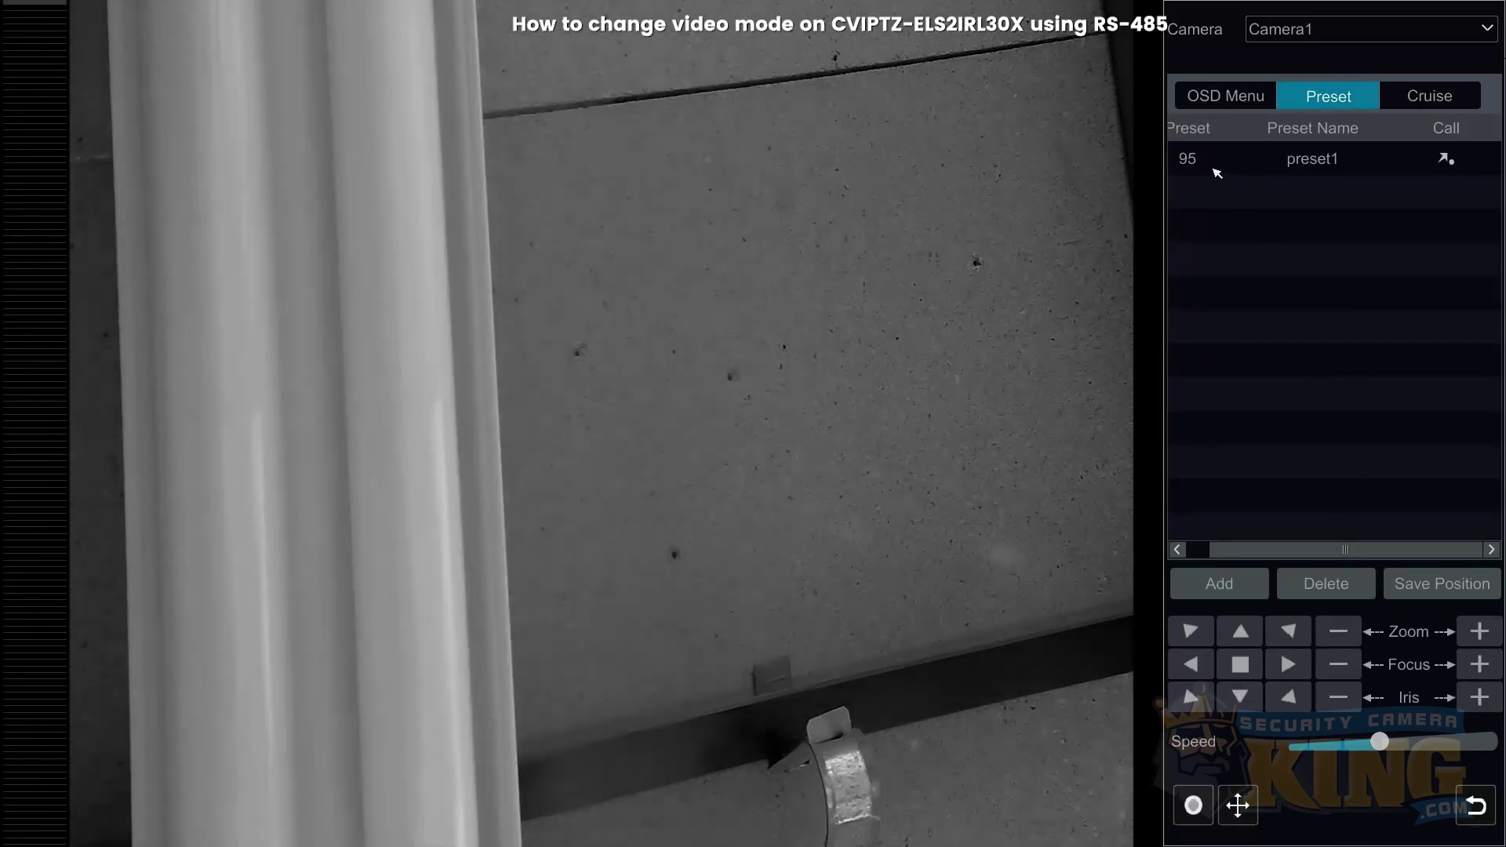
pyautogui.click(1177, 167)
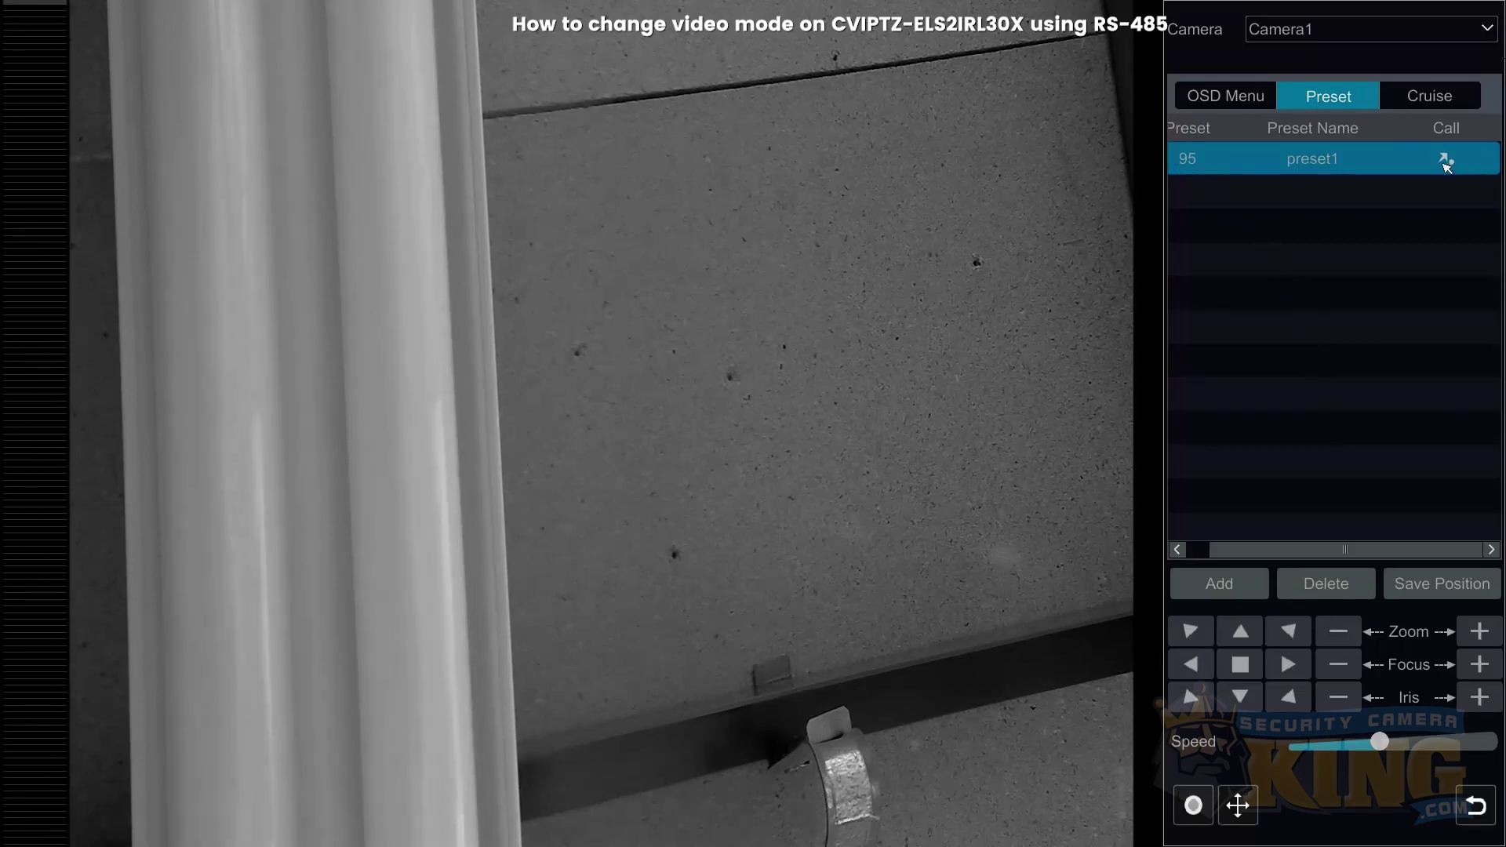
pyautogui.click(1446, 161)
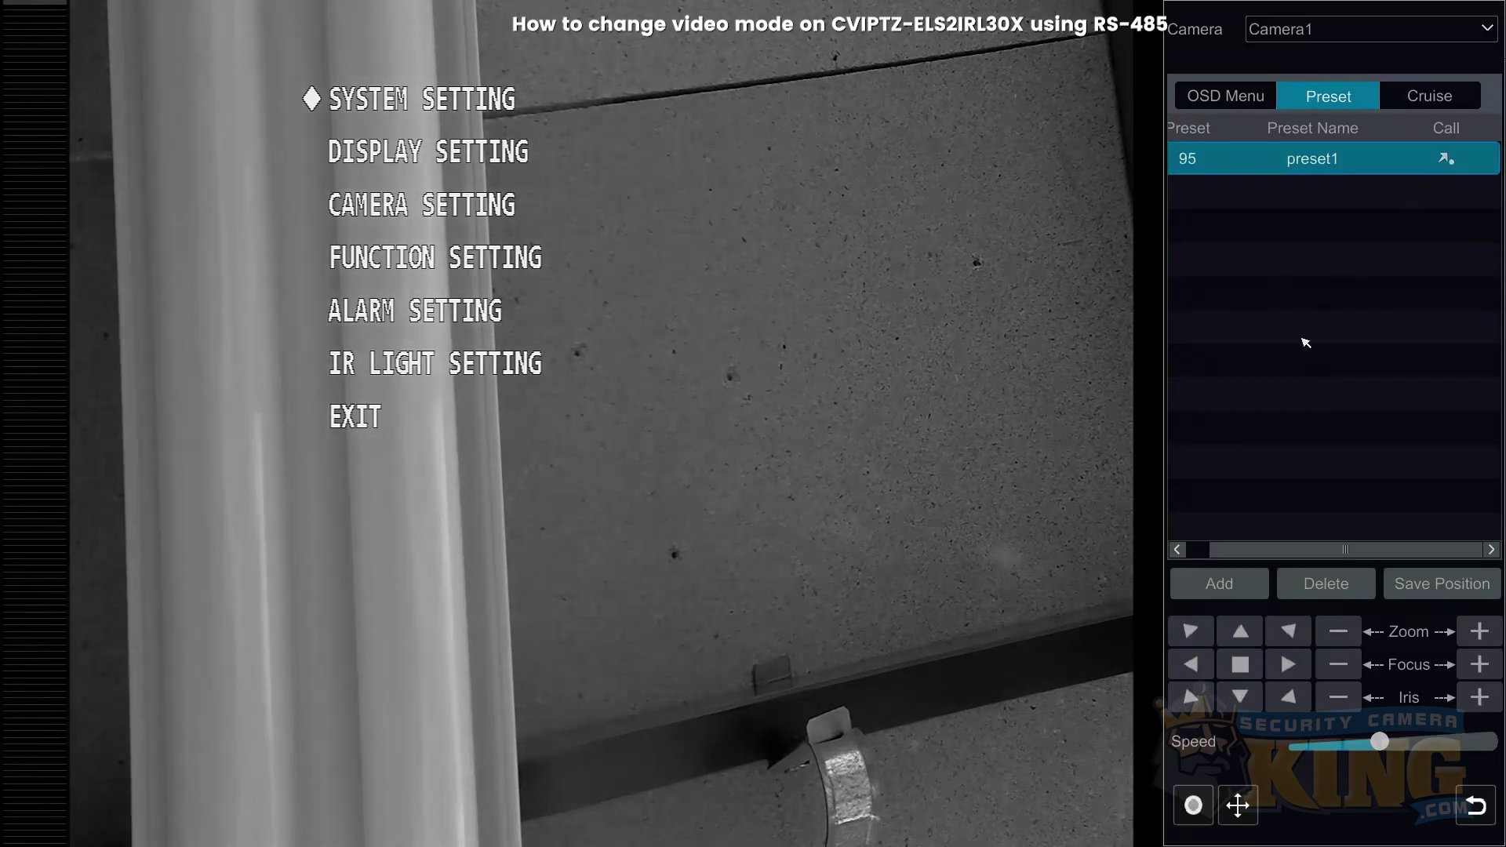
# - Enter System Setting in the camera's on-screen menu
pyautogui.click(1253, 693)
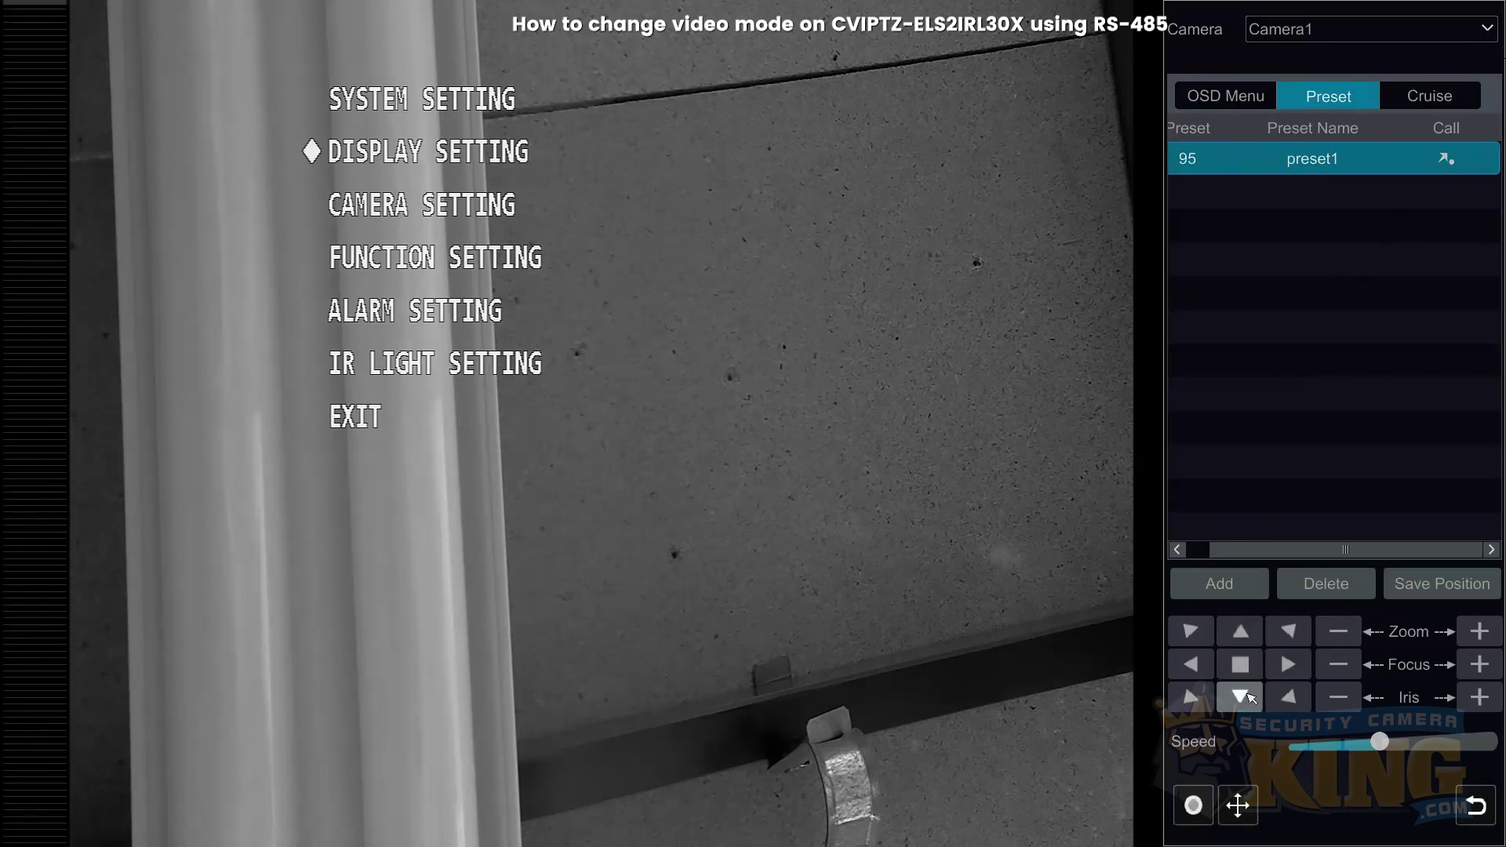
pyautogui.click(1239, 642)
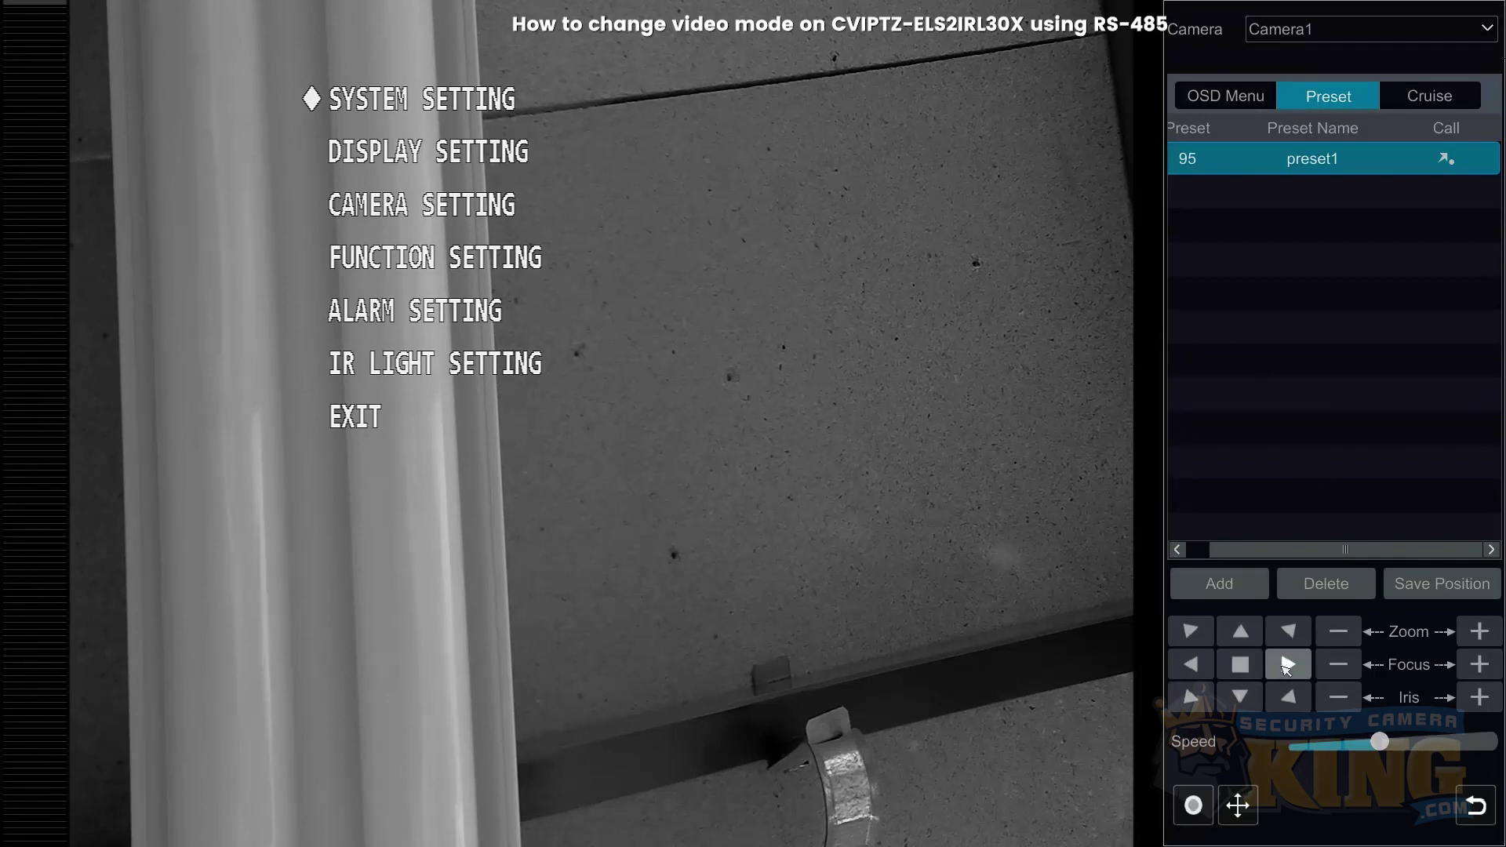
pyautogui.click(1463, 703)
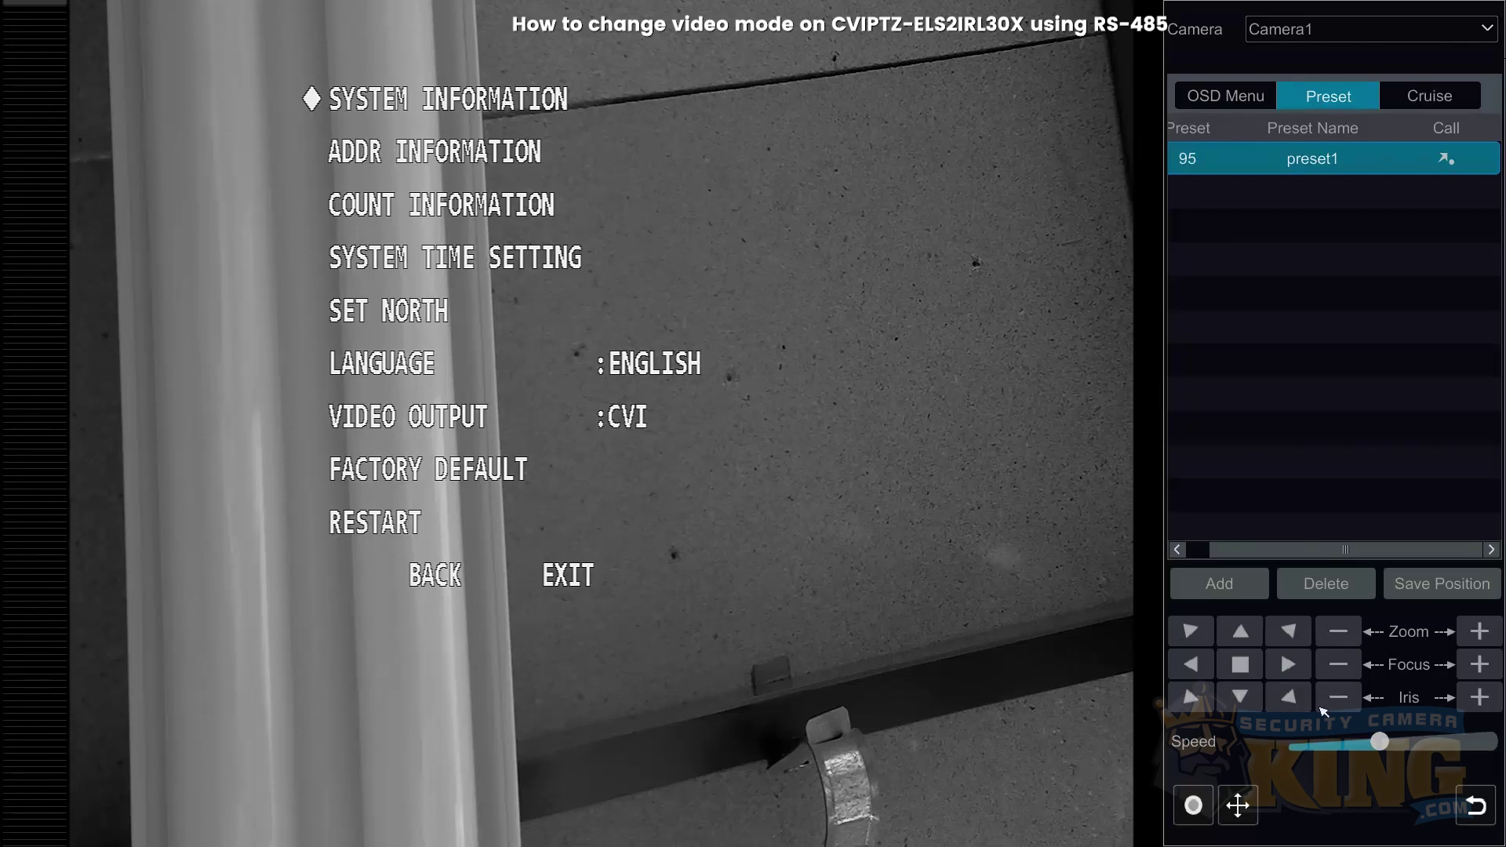
# - Cycle the camera's Video Output through its modes, set it to TVI, confirm it and dismiss the video loss alarm
pyautogui.click(1254, 701)
pyautogui.click(1255, 701)
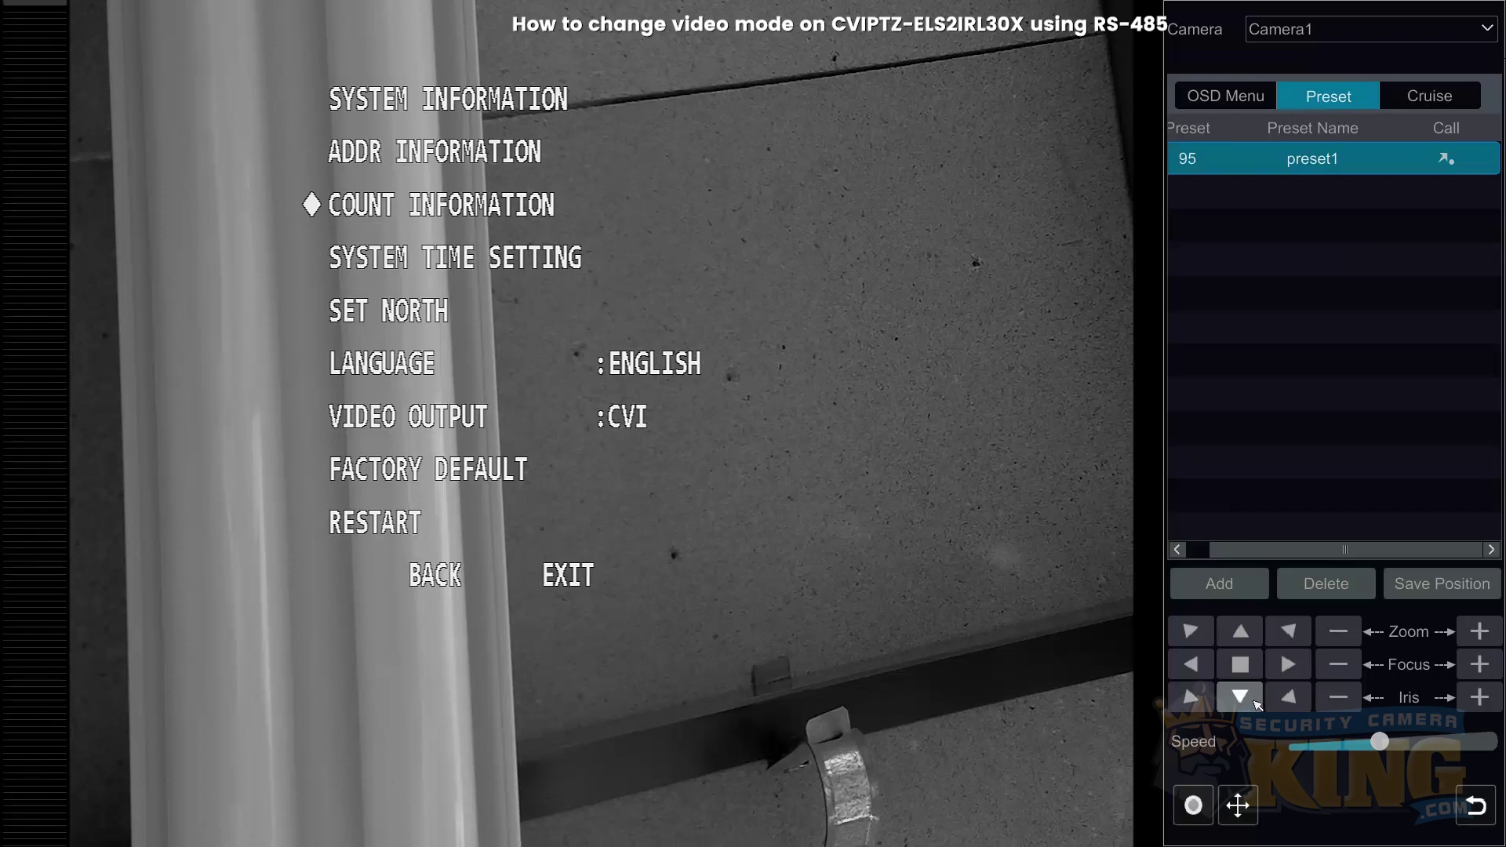
pyautogui.click(1254, 700)
pyautogui.click(1254, 701)
pyautogui.click(1254, 700)
pyautogui.click(1253, 701)
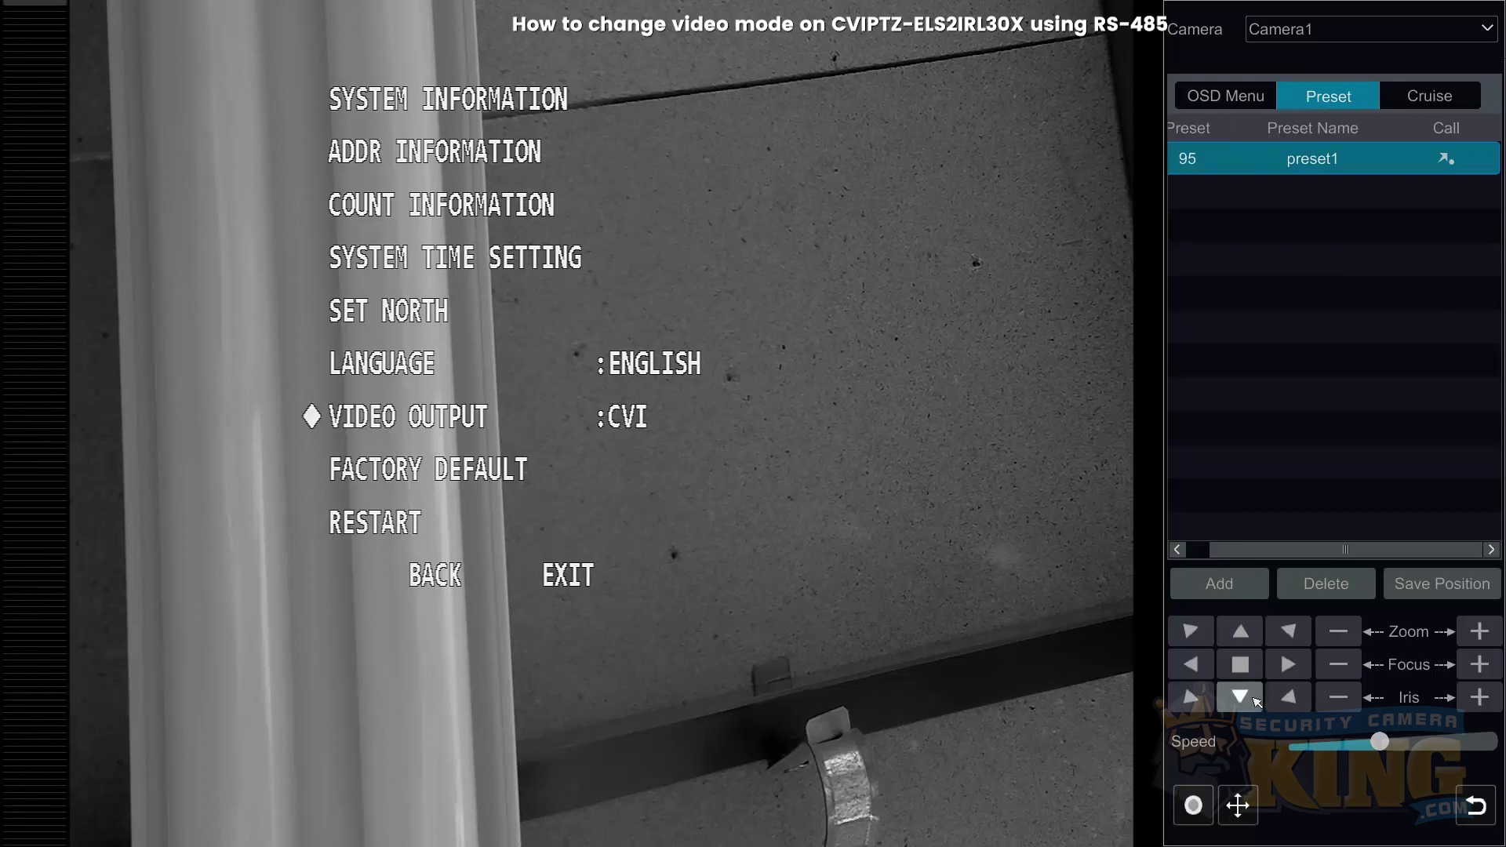
pyautogui.click(1289, 671)
pyautogui.click(1289, 671)
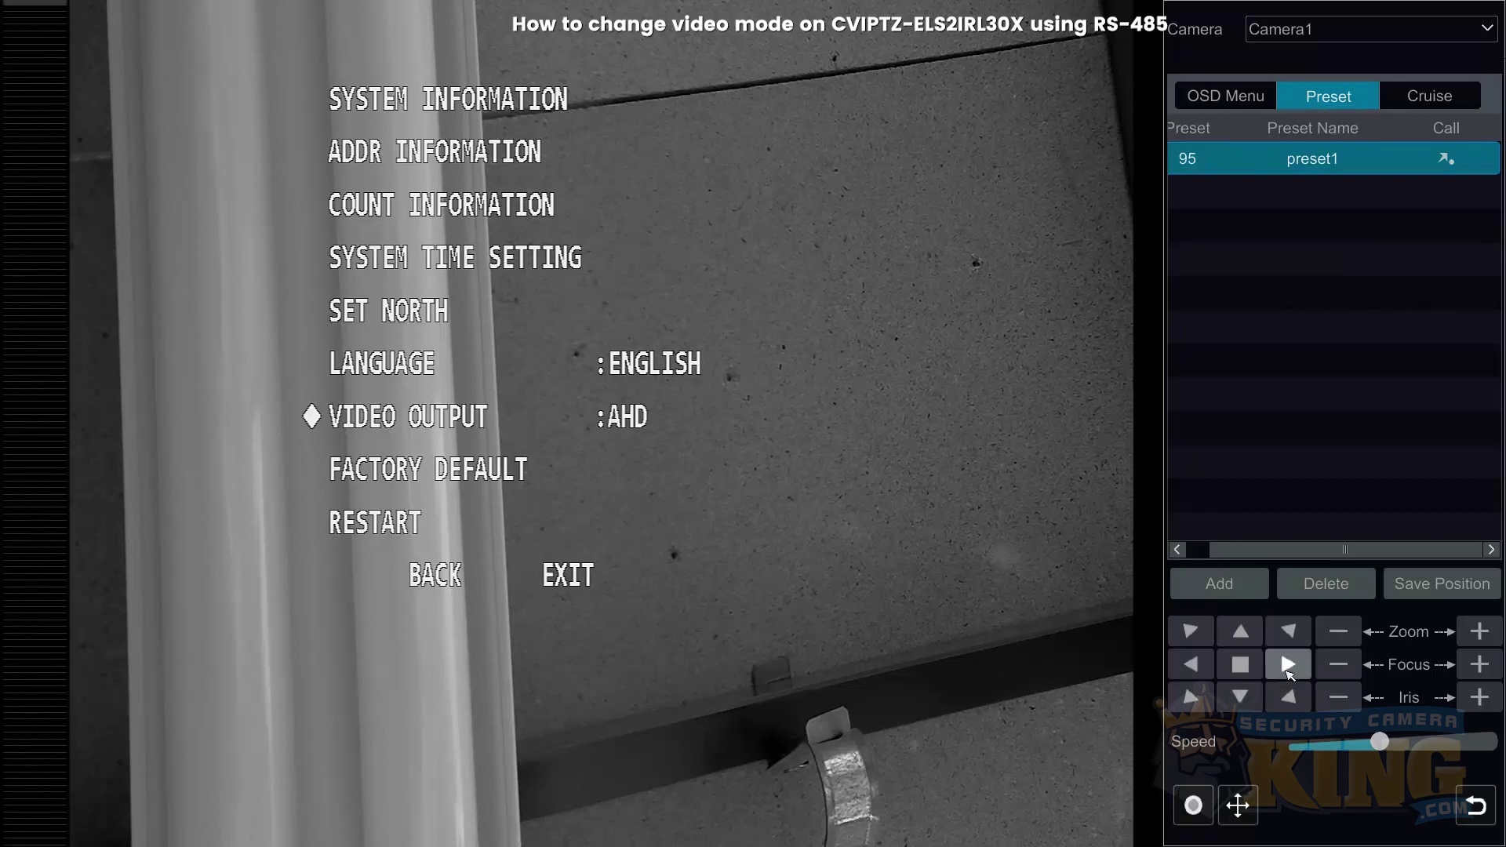
pyautogui.click(1289, 670)
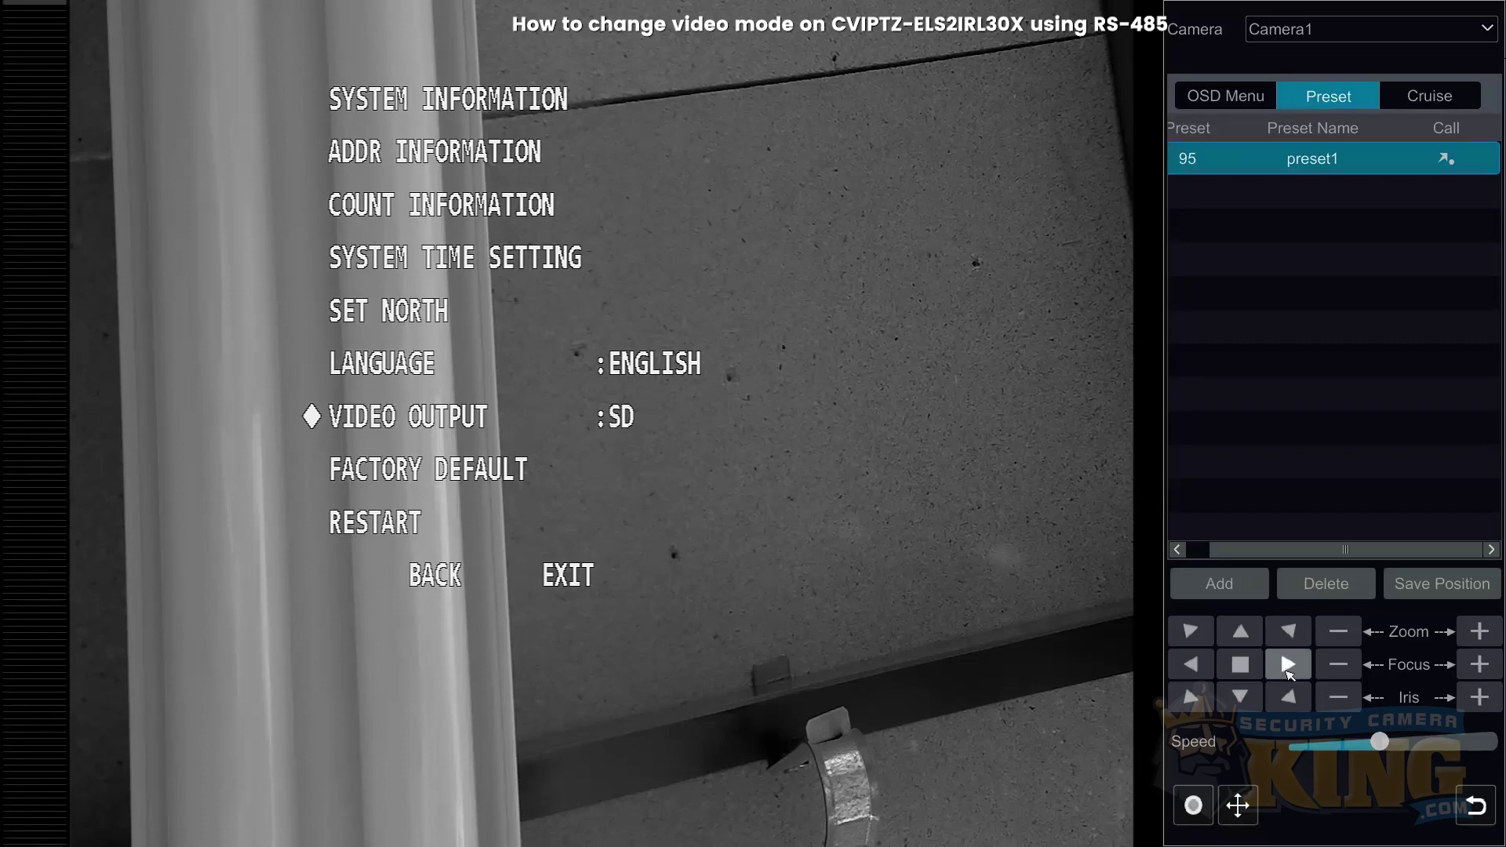
pyautogui.click(1289, 671)
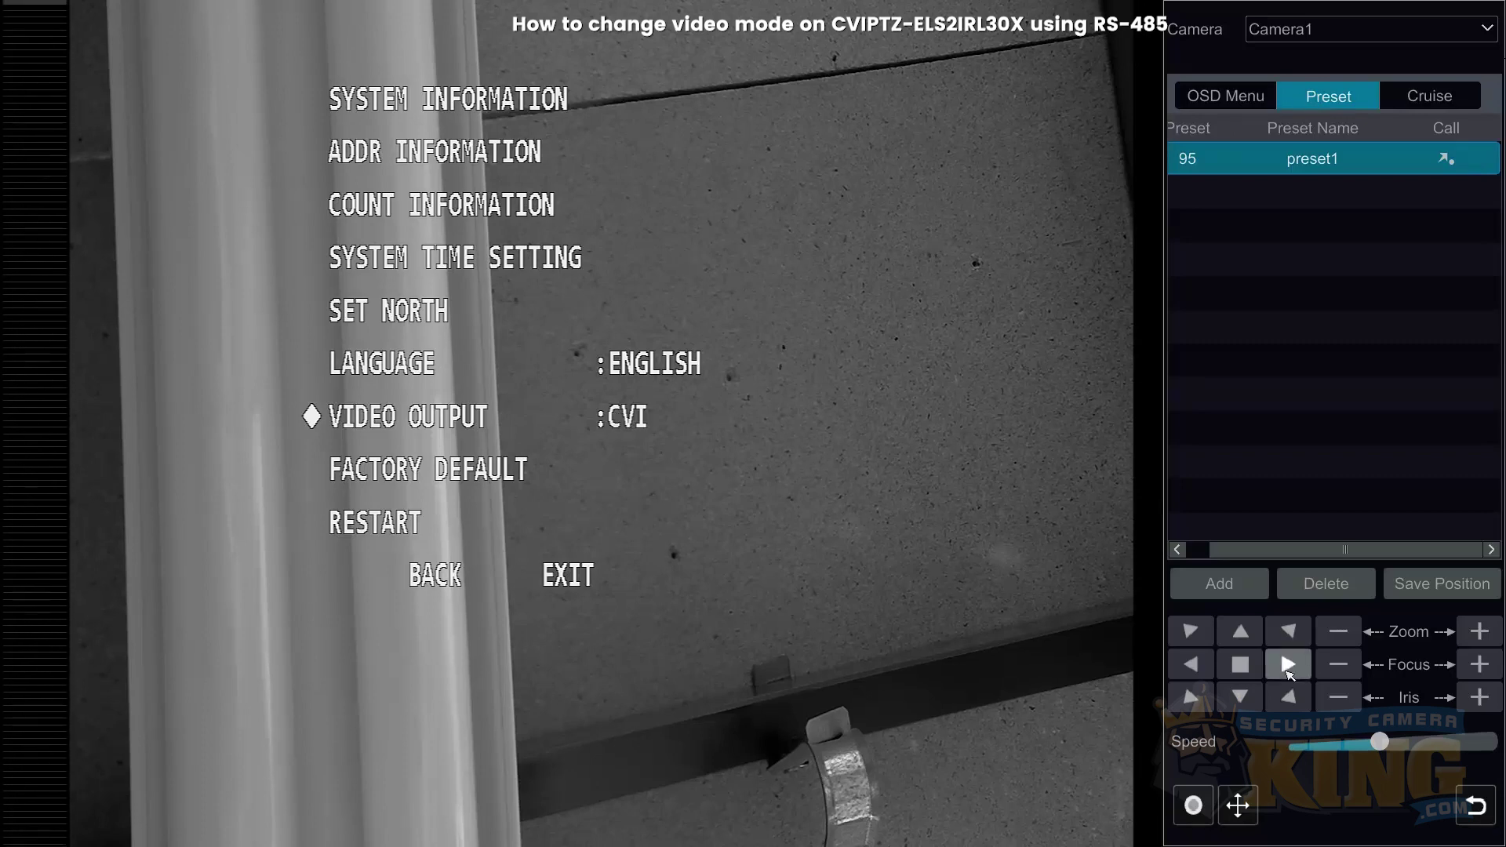
pyautogui.click(1289, 670)
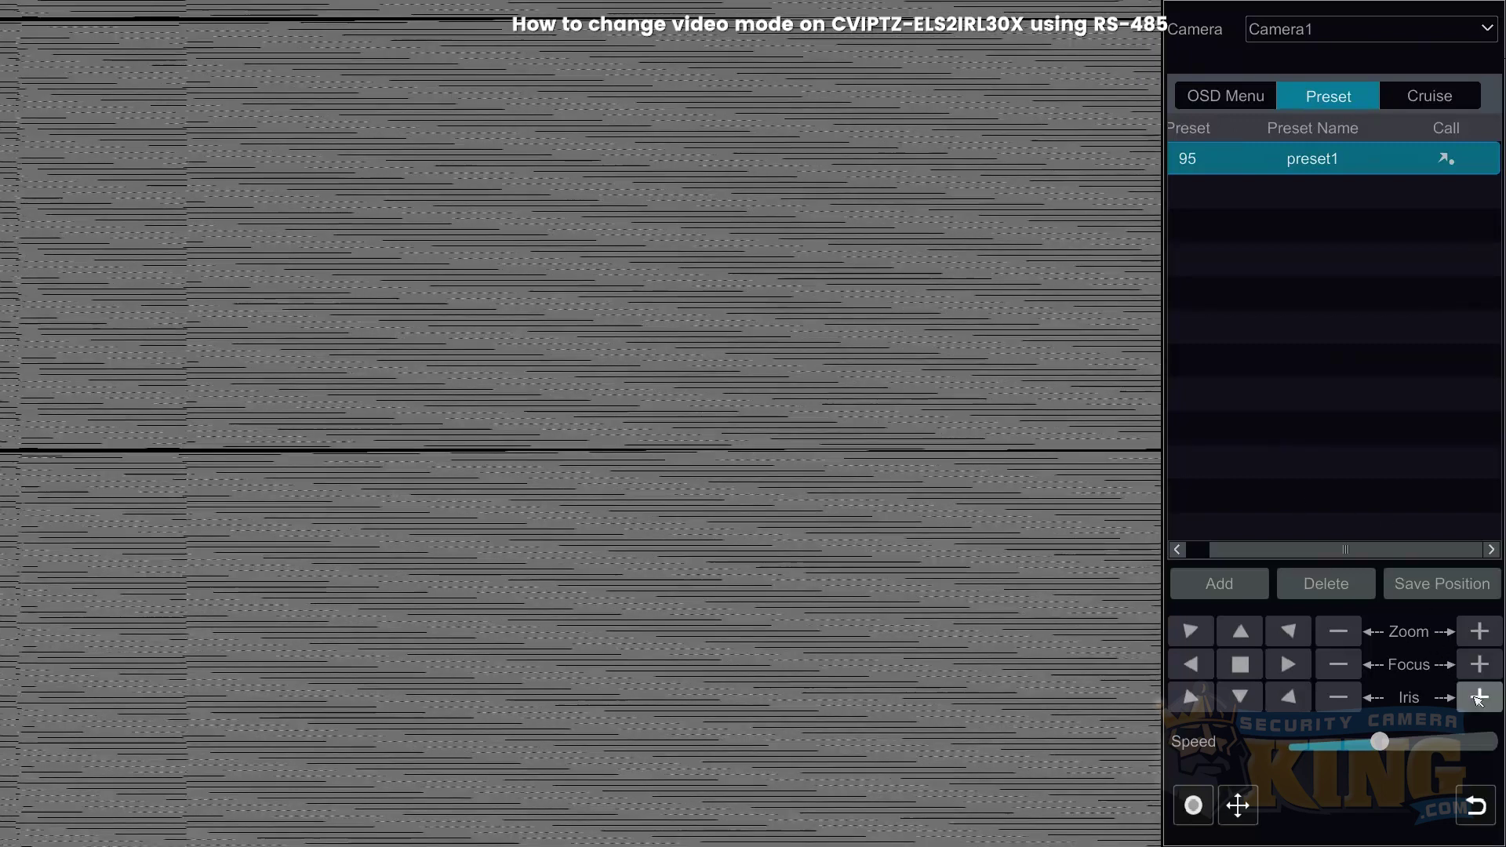
pyautogui.click(1478, 699)
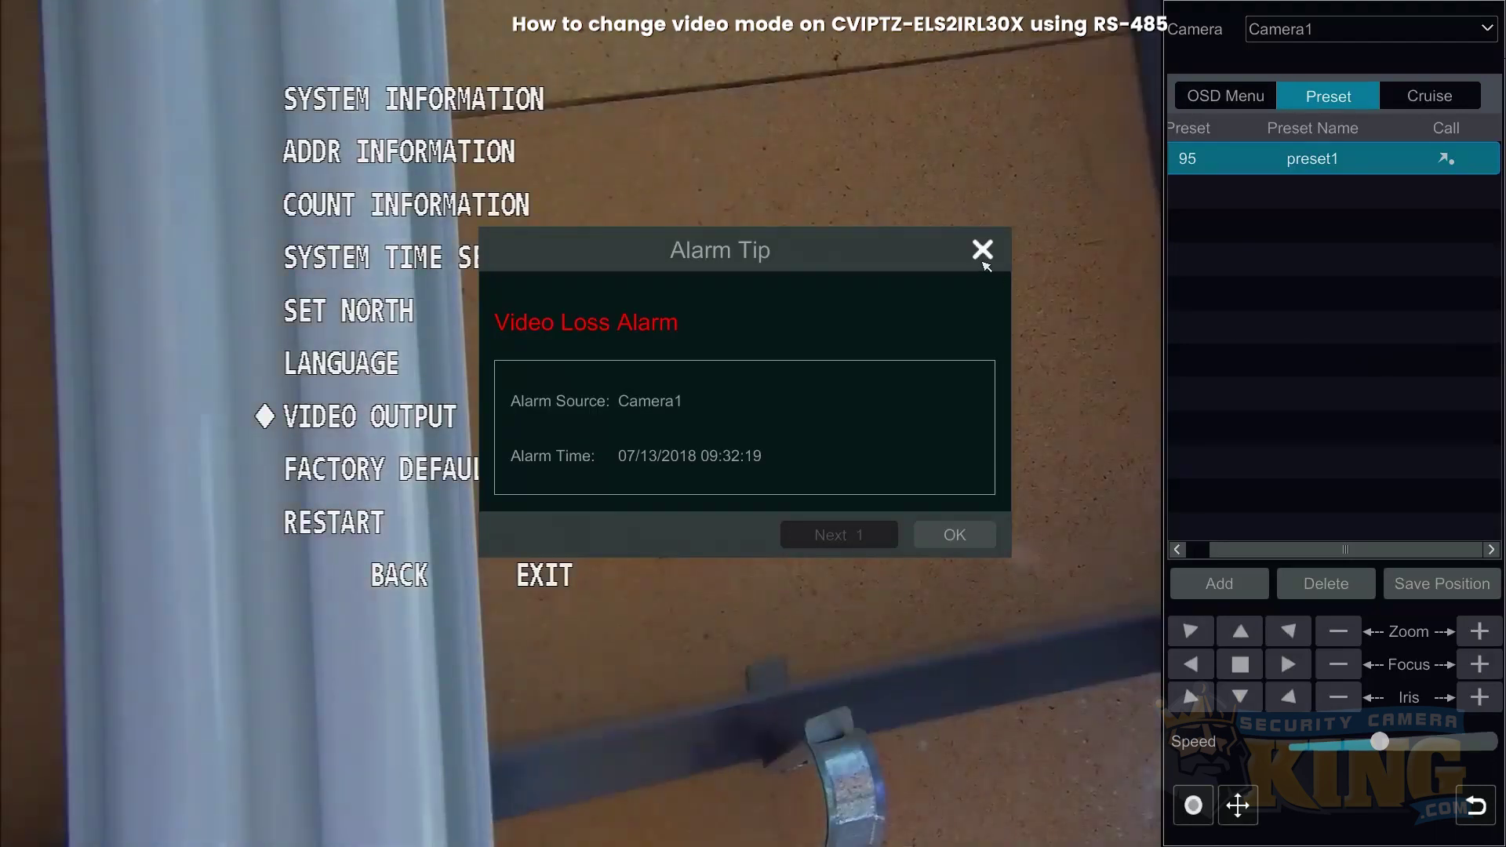
pyautogui.click(984, 254)
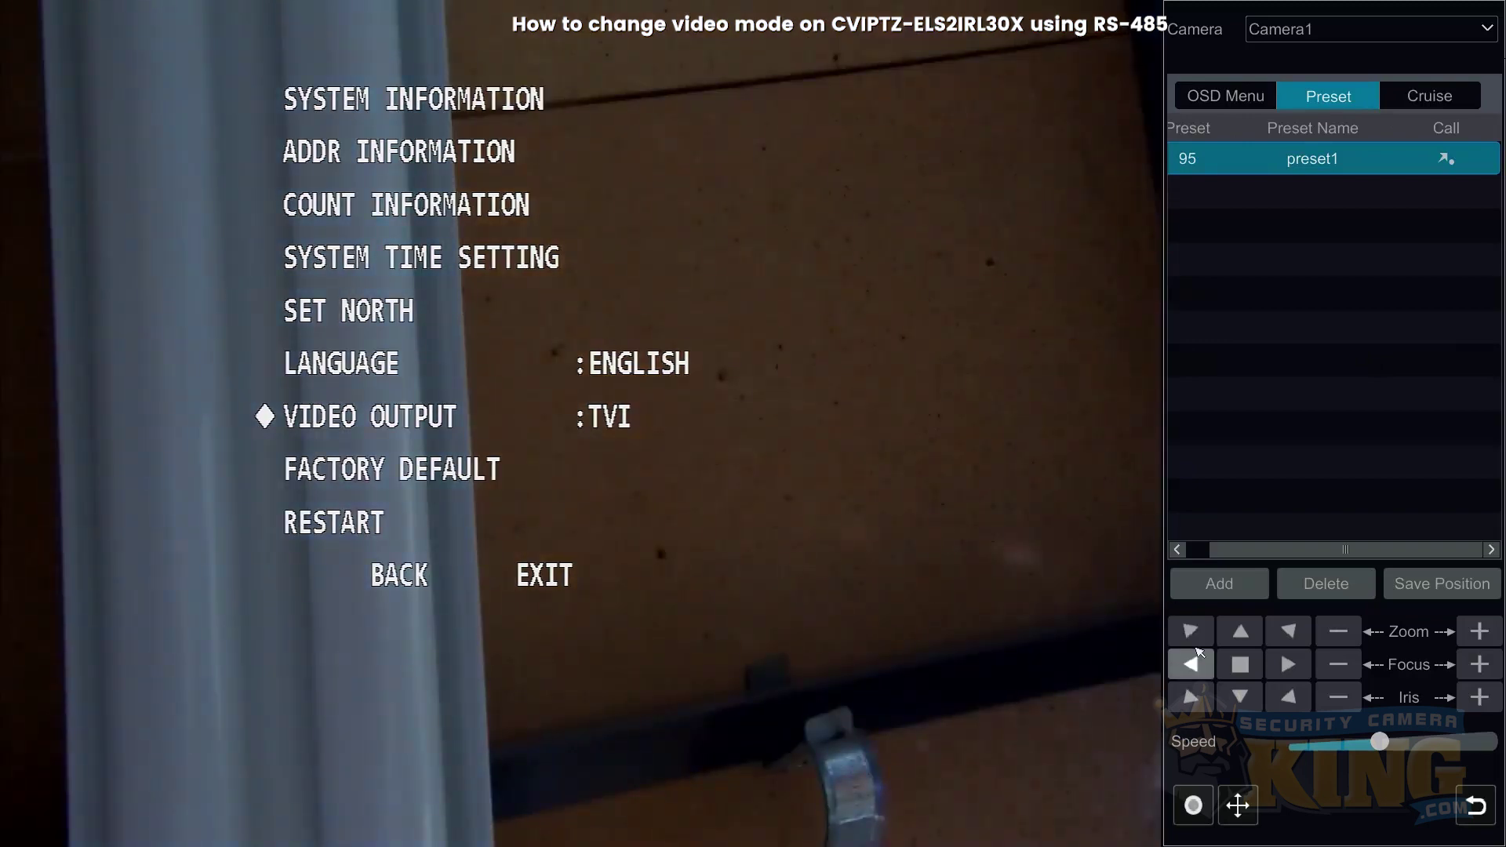
# - Exit the camera's on-screen menu and return from PTZ control to the live view
pyautogui.click(1241, 695)
pyautogui.click(1245, 697)
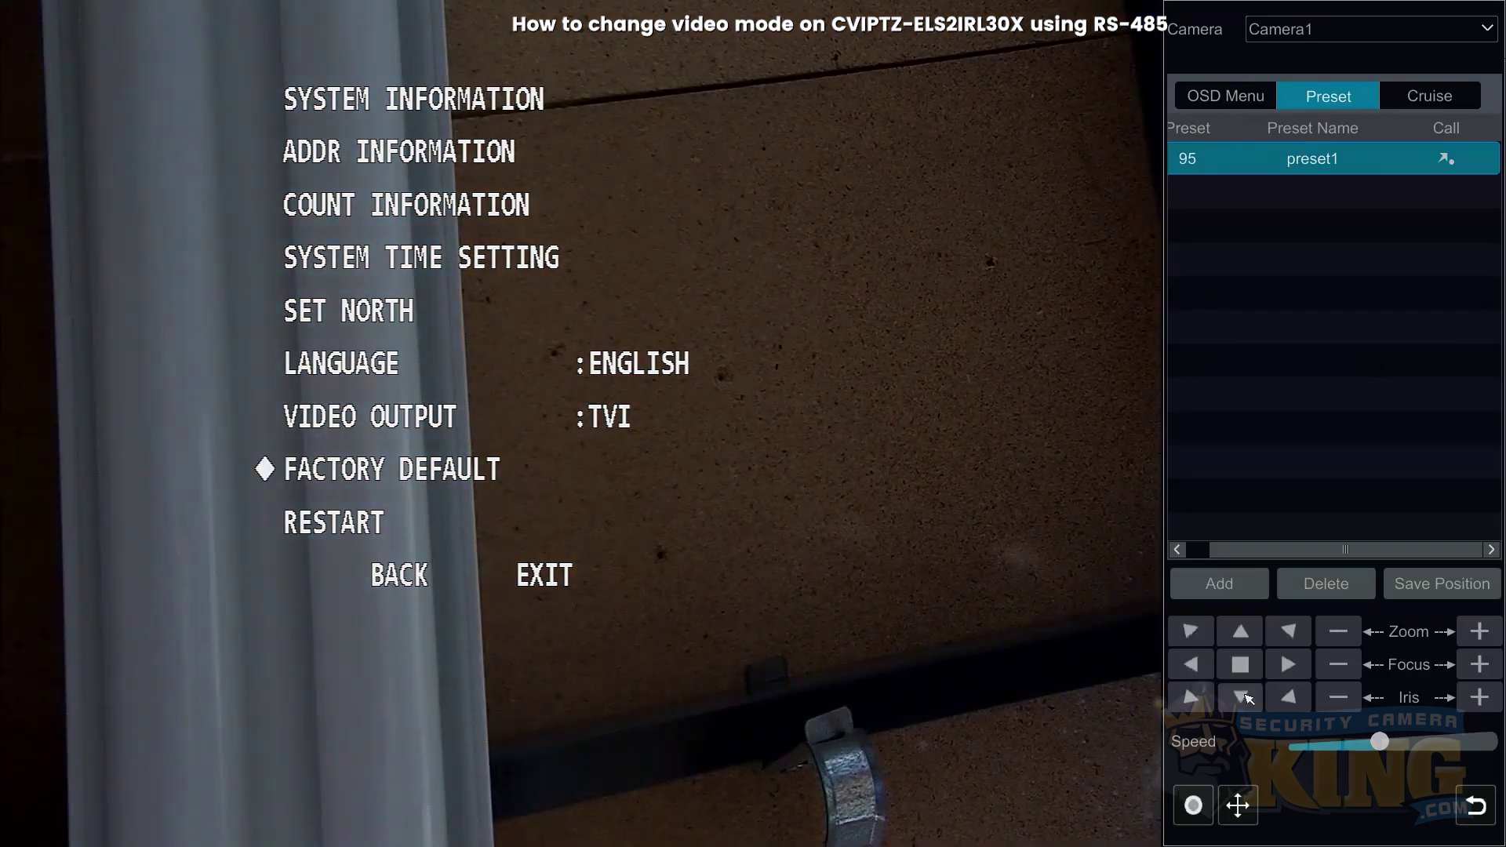
pyautogui.click(1247, 697)
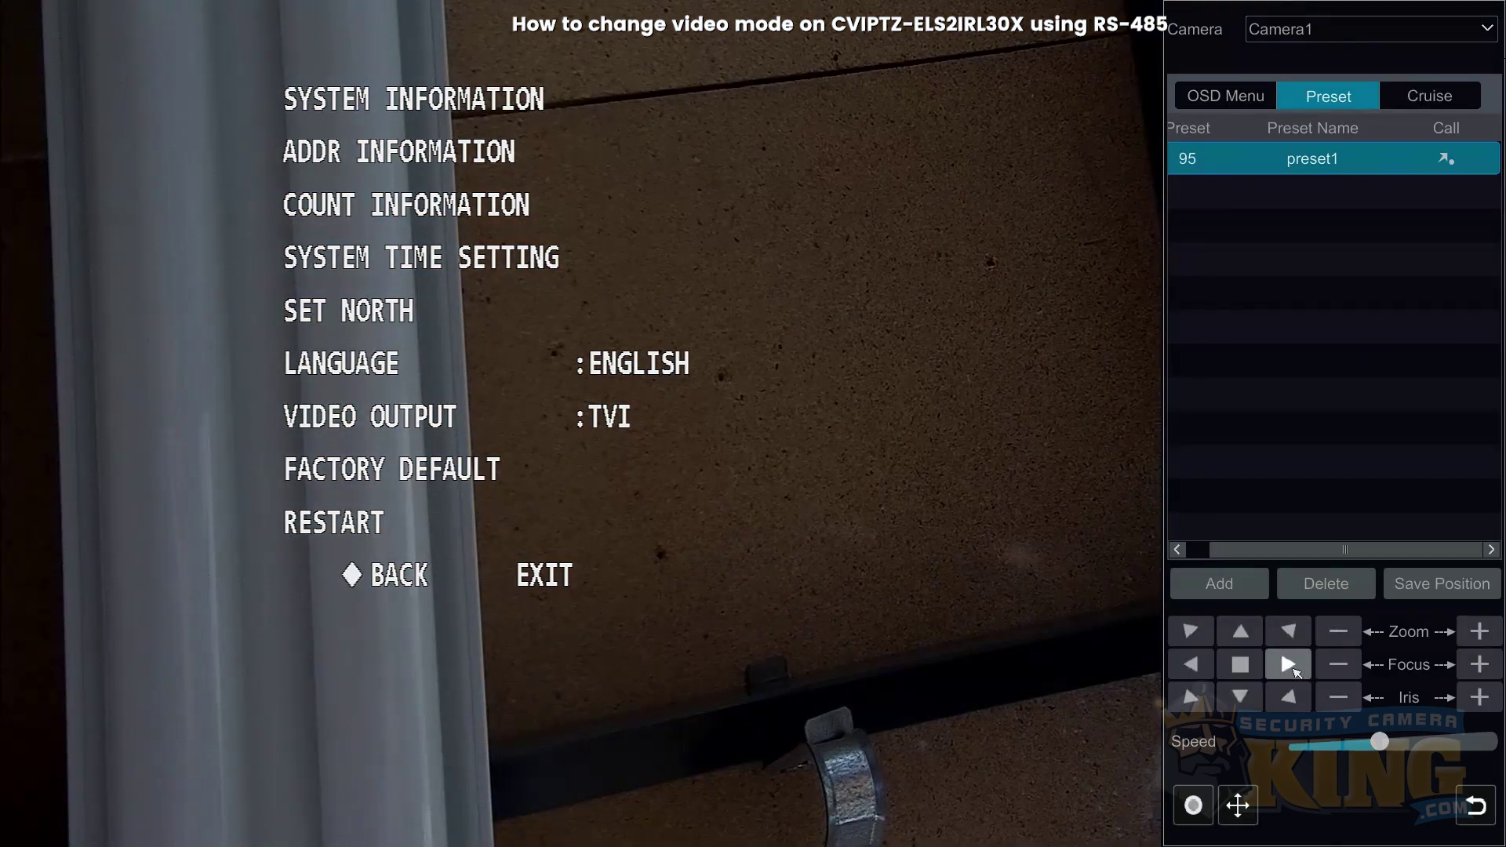
pyautogui.click(1295, 672)
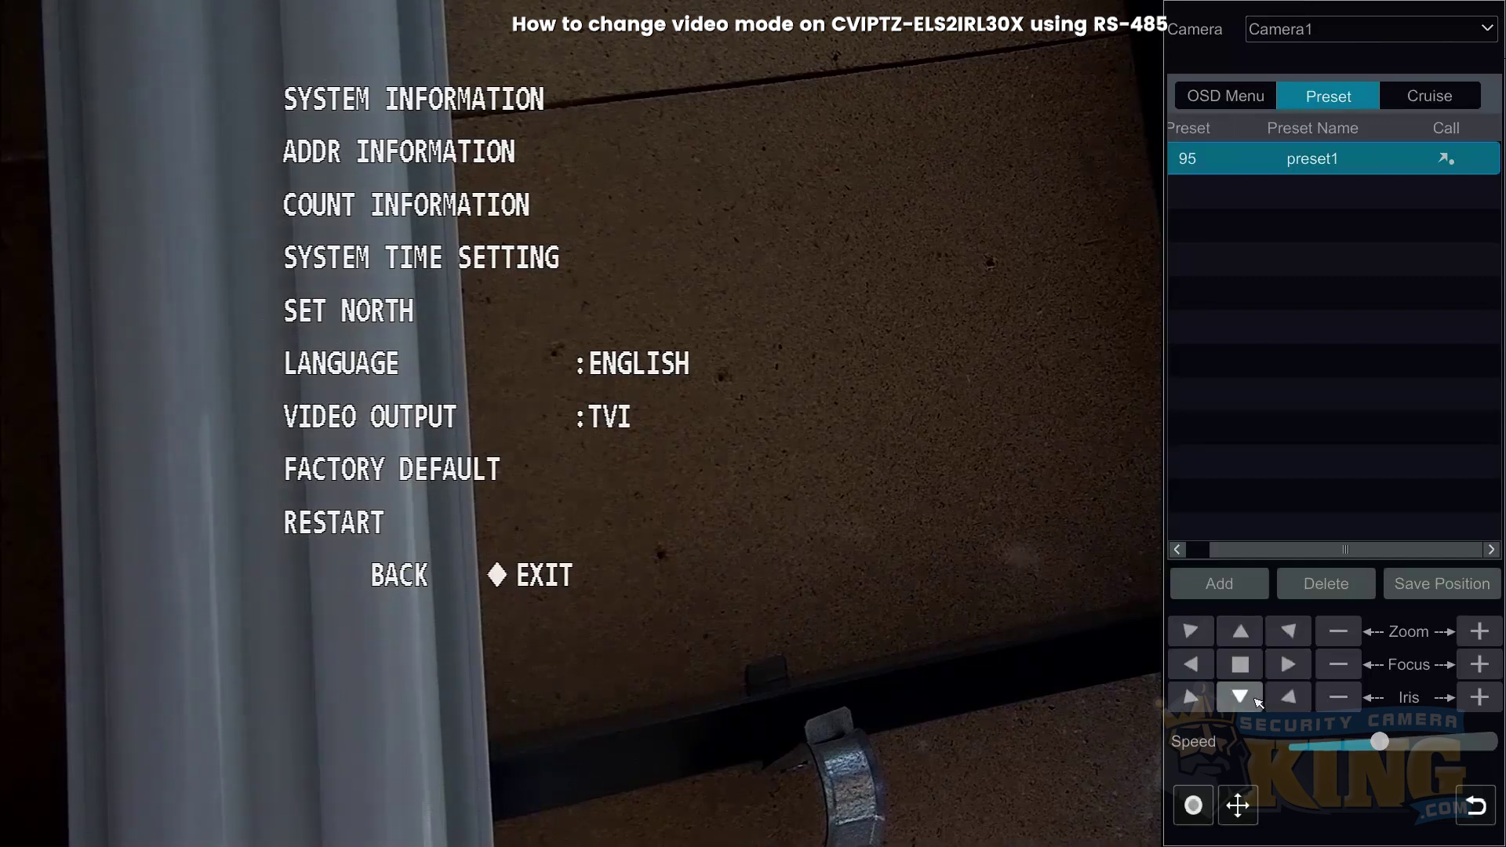
pyautogui.click(1480, 698)
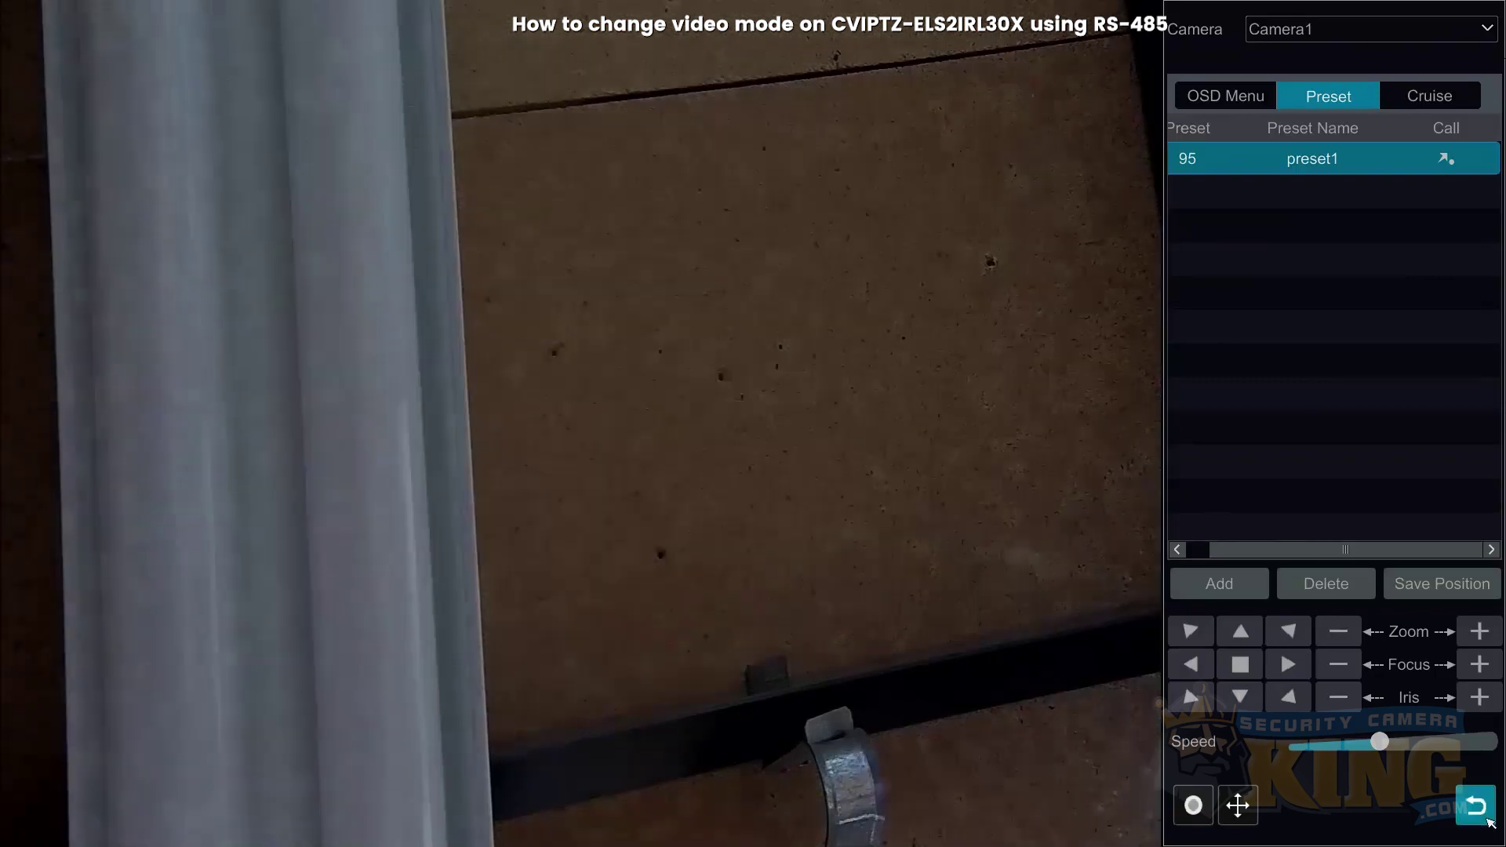
pyautogui.click(1476, 805)
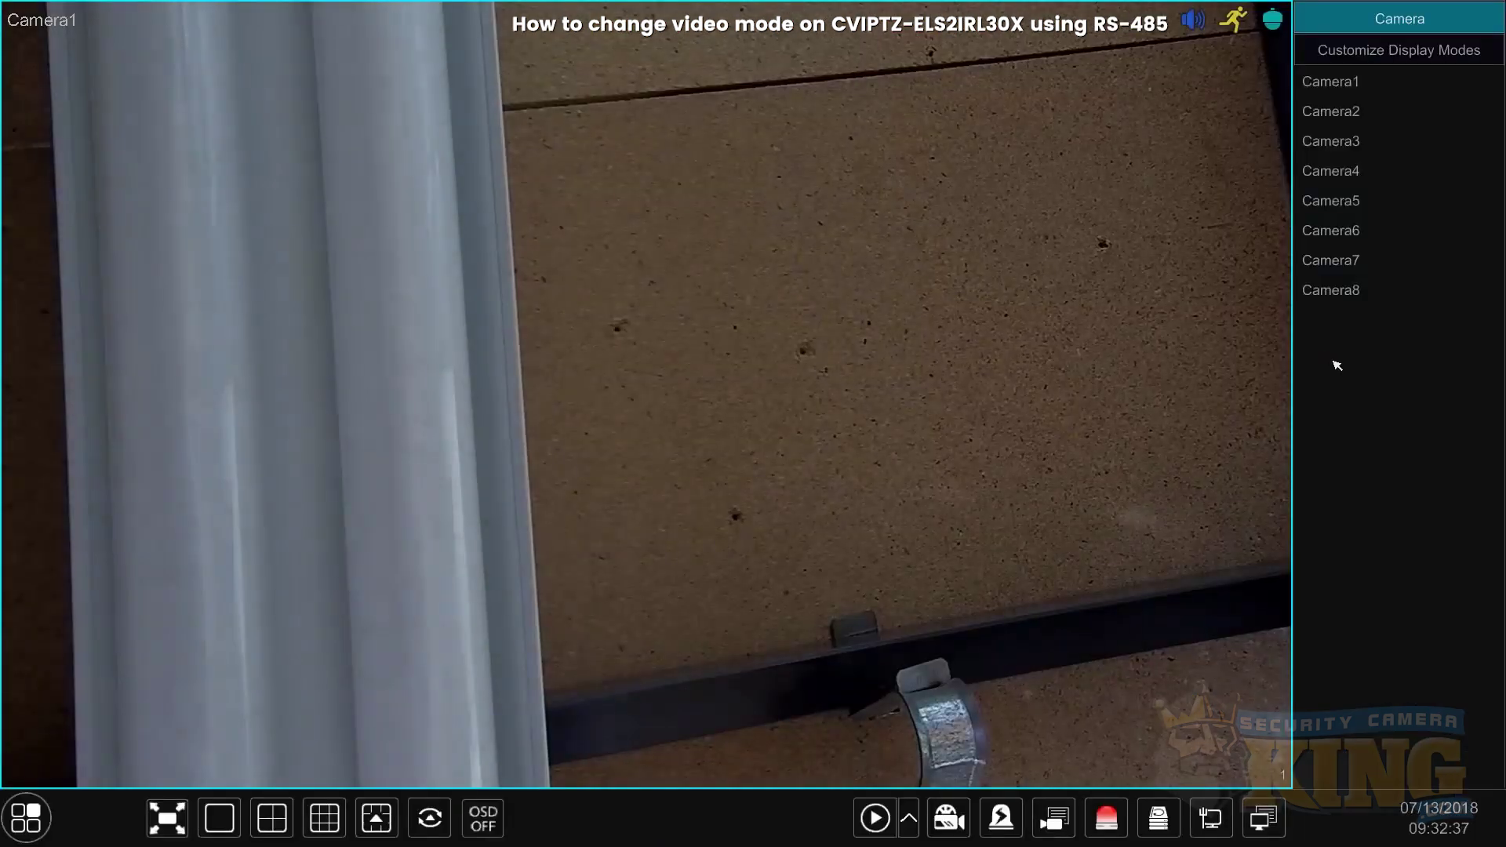